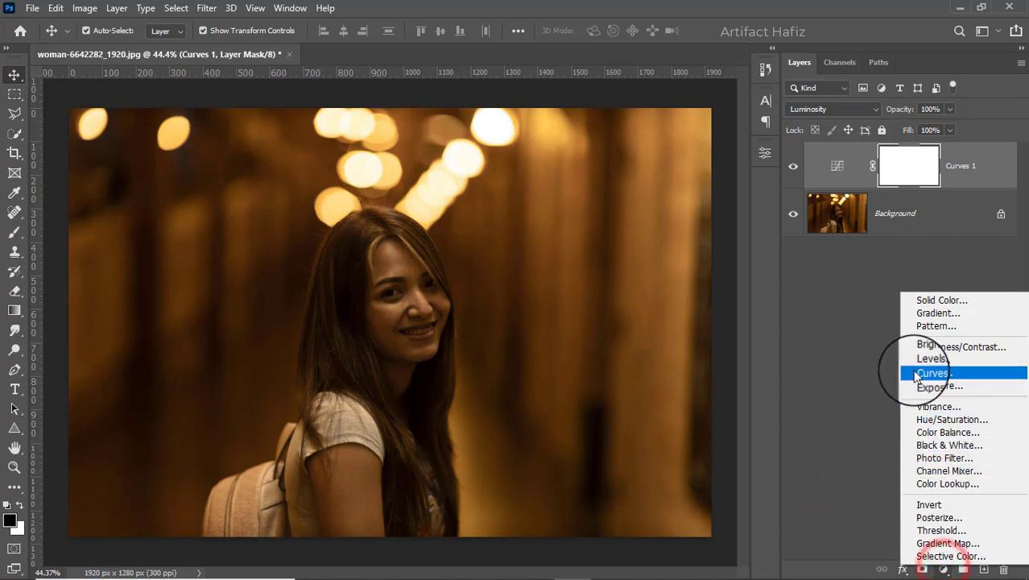
Step: Add a Brightness/Contrast adjustment layer above the Curves layer with brightness 60 and contrast -12
left_click(912, 347)
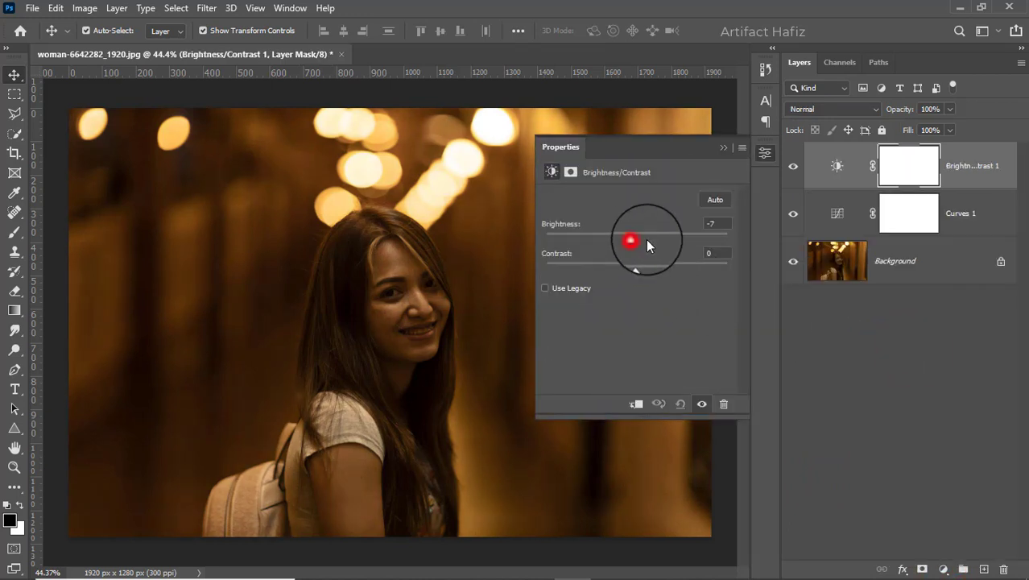
left_click_drag(646, 239, 653, 268)
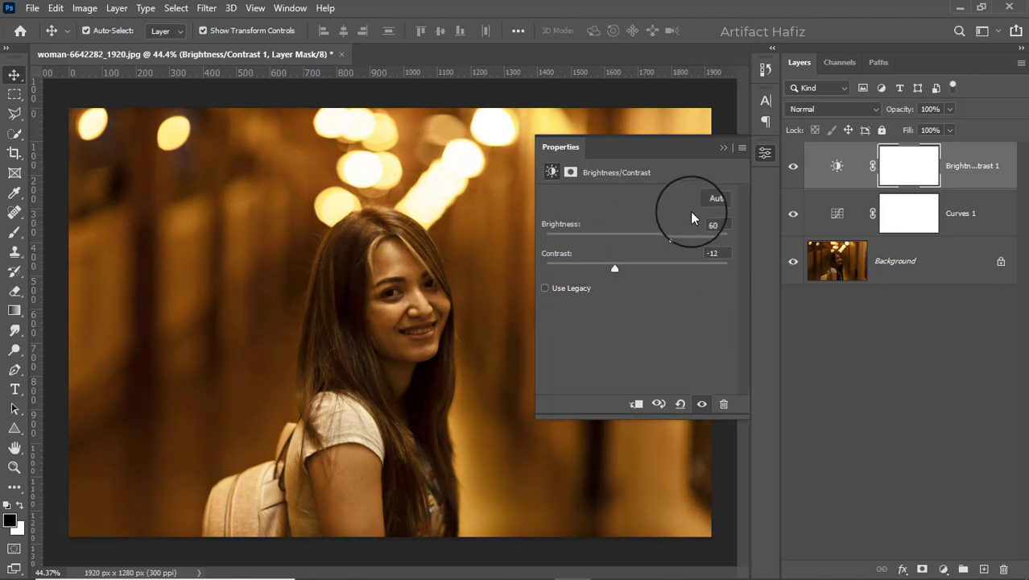
left_click(723, 148)
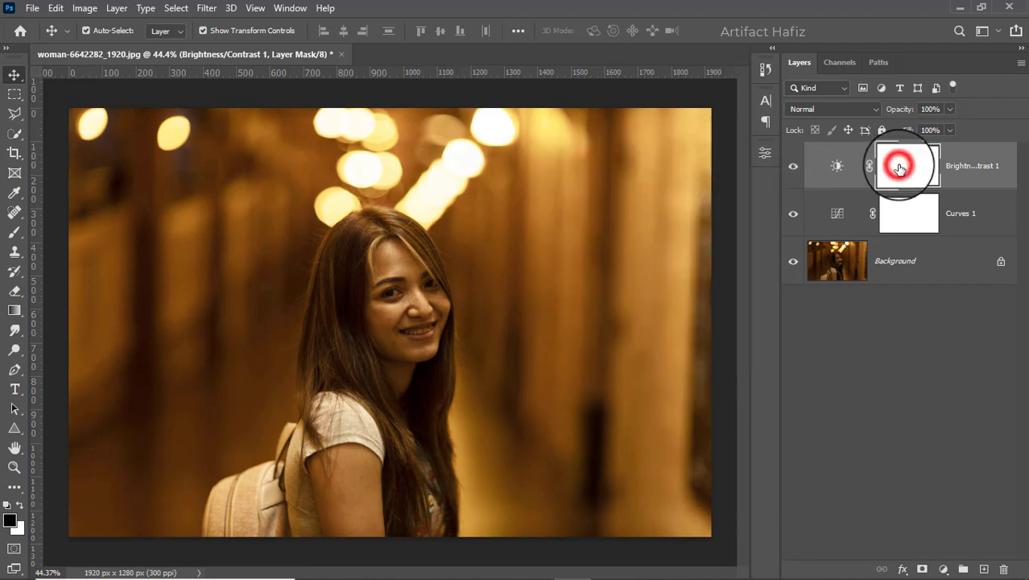
Step: Invert the Brightness/Contrast layer's mask to hide its brightening effect
left_click(84, 8)
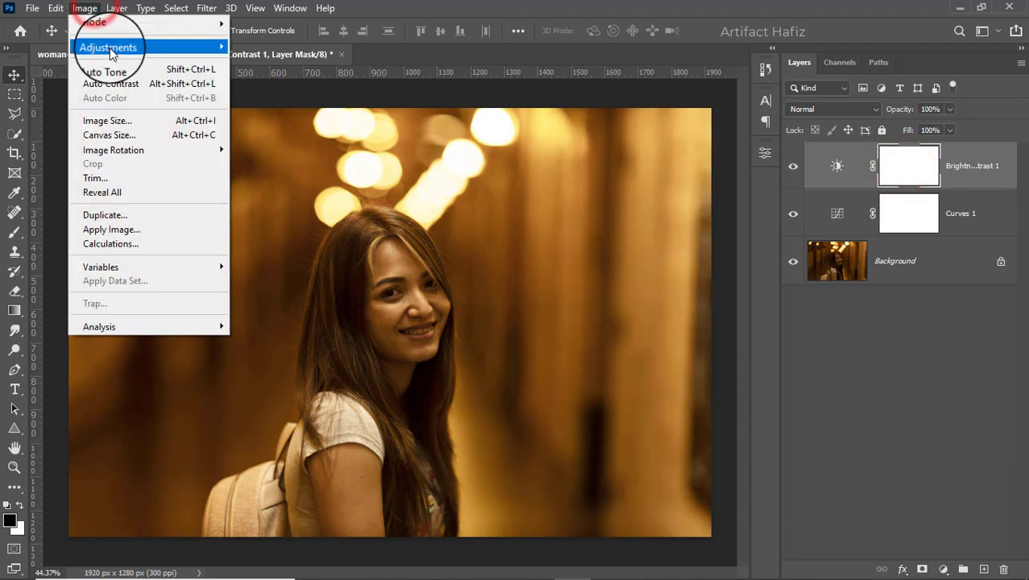
mouse_move(110, 50)
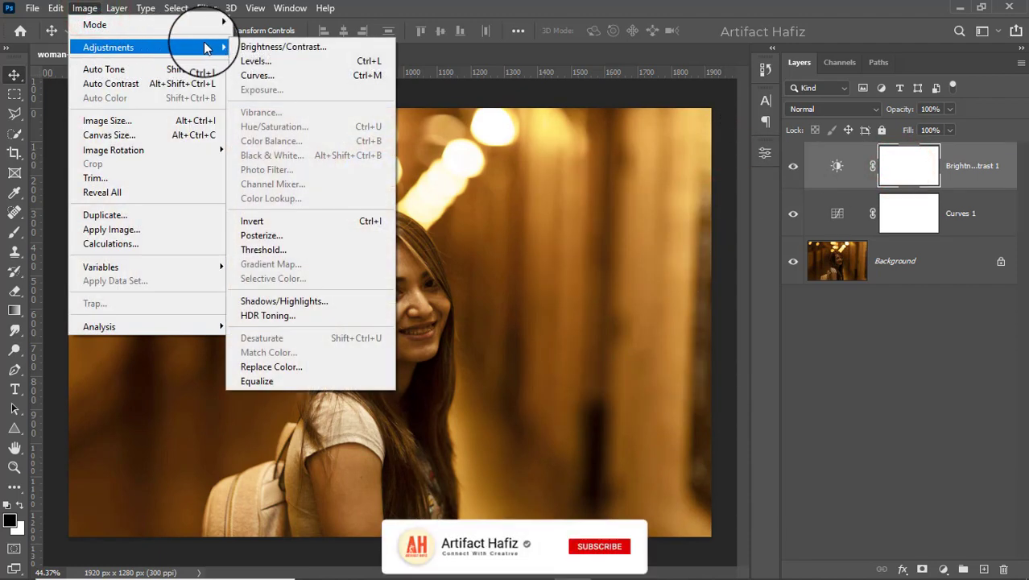
left_click(269, 222)
Step: Paint white over the woman on the mask with a 300 px Soft Round brush at 100% opacity and compare with the layer hidden
left_click(14, 232)
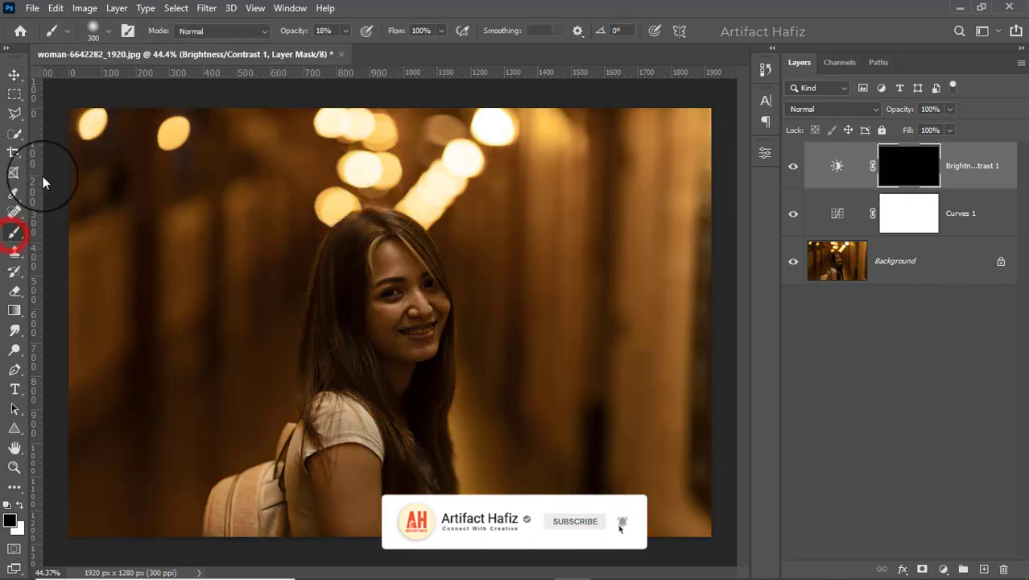
left_click(108, 33)
left_click(103, 226)
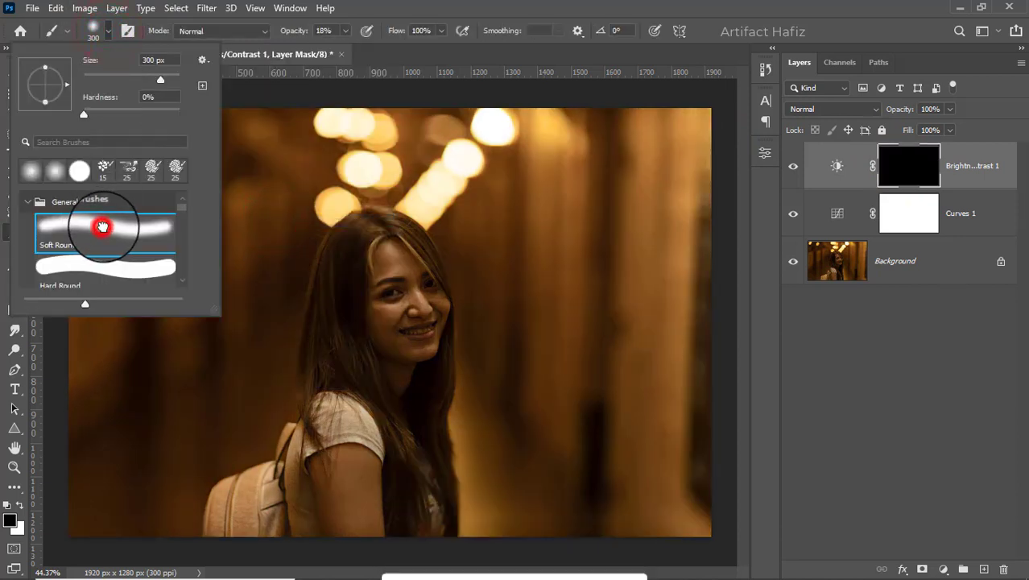
left_click(345, 32)
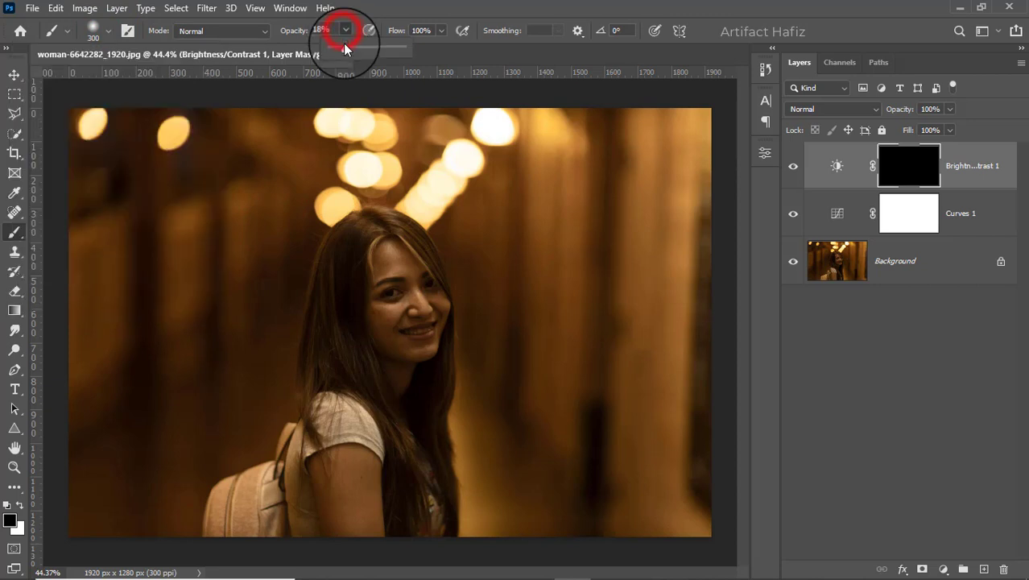
left_click(22, 504)
mouse_move(416, 301)
left_mouse_down()
mouse_move(390, 261)
mouse_move(405, 336)
mouse_move(415, 309)
mouse_move(421, 314)
mouse_move(385, 368)
left_mouse_up()
left_click_drag(393, 372, 383, 409)
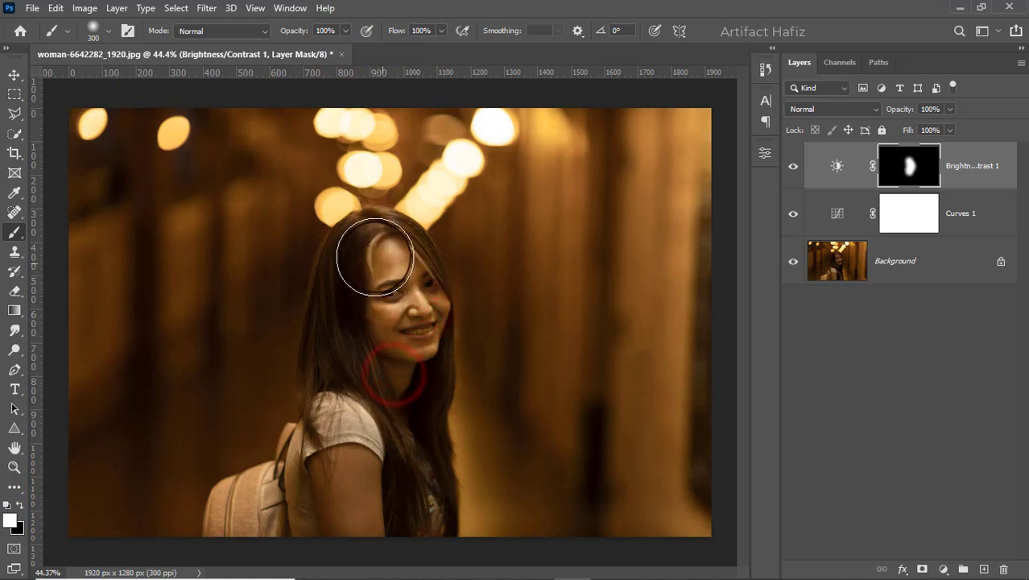
mouse_move(368, 273)
left_mouse_down()
mouse_move(365, 312)
mouse_move(391, 418)
mouse_move(396, 262)
mouse_move(423, 316)
mouse_move(399, 457)
mouse_move(380, 356)
mouse_move(366, 553)
mouse_move(353, 441)
mouse_move(352, 567)
mouse_move(396, 451)
mouse_move(420, 519)
mouse_move(412, 558)
mouse_move(401, 559)
mouse_move(438, 499)
left_mouse_up()
left_click(793, 167)
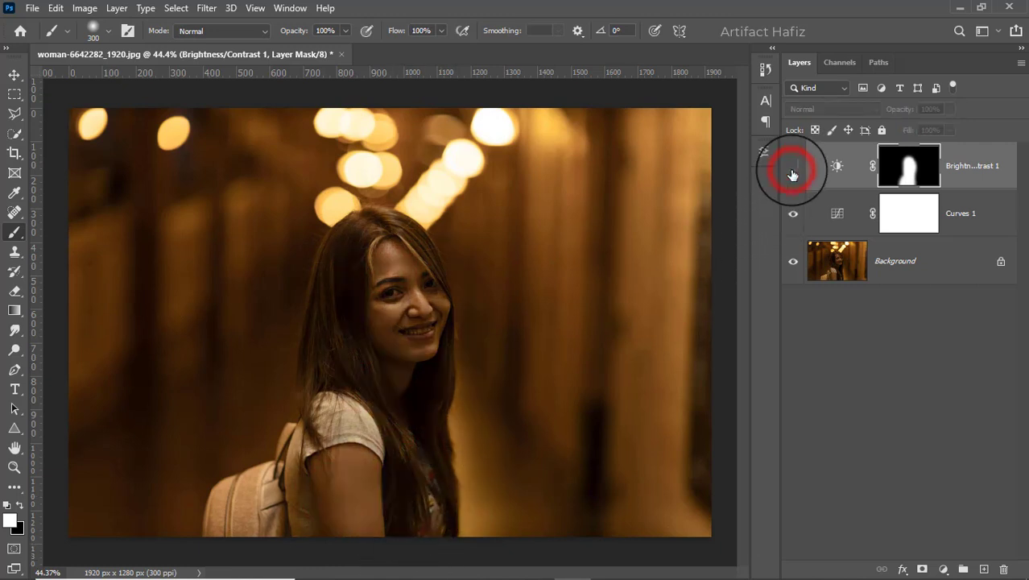
left_click(792, 168)
left_click(792, 169)
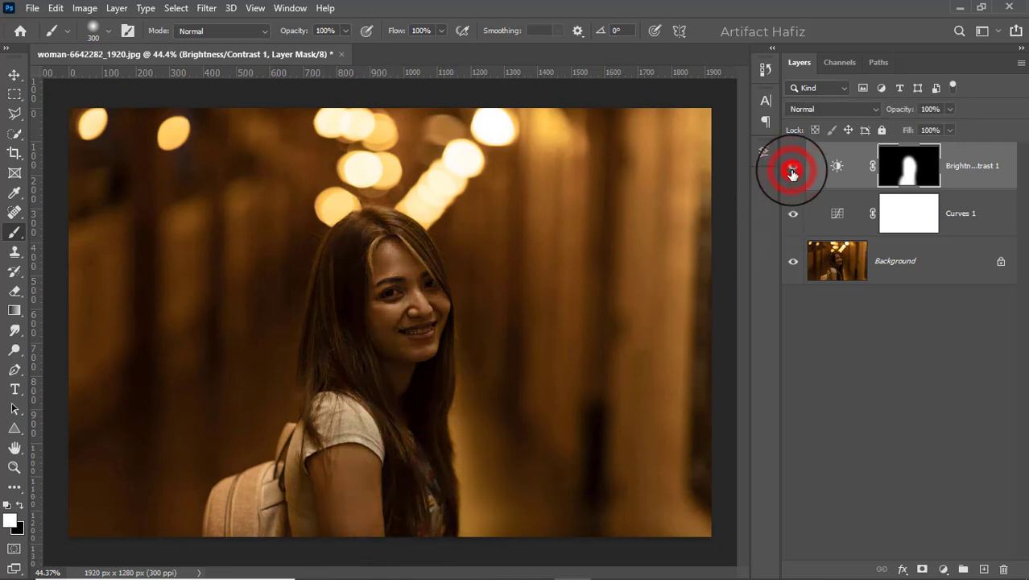
left_click(792, 169)
Step: Paint black on the Brightness/Contrast mask along the background beside the woman's hair to remove the brightening spill
left_click(20, 505)
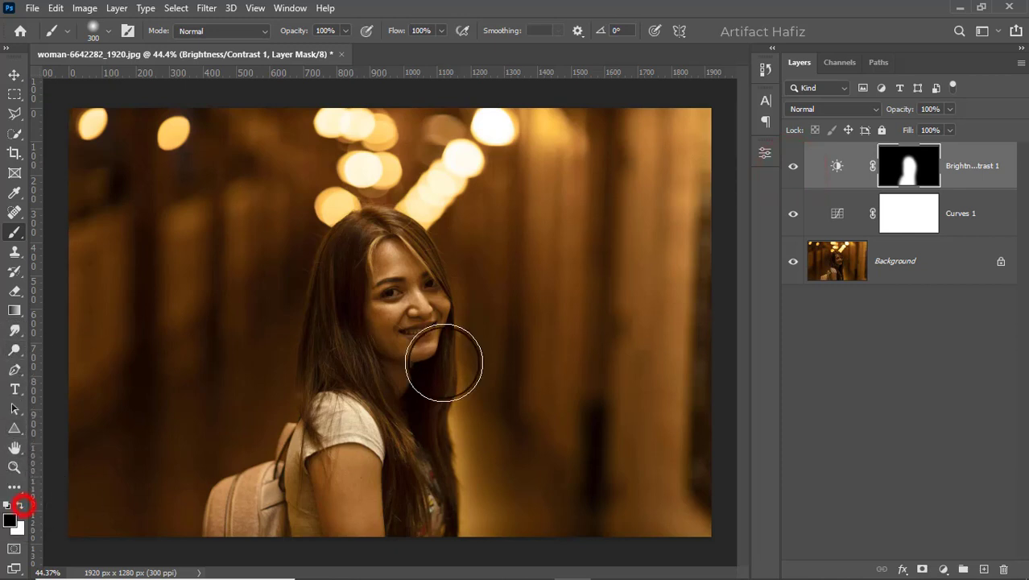
left_click_drag(493, 260, 477, 539)
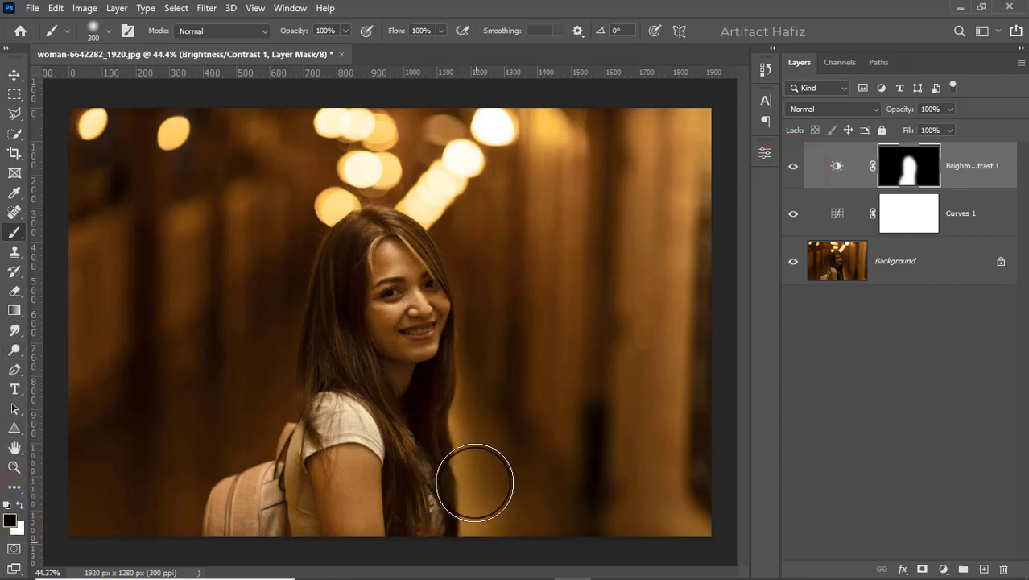
left_click_drag(482, 413, 470, 546)
mouse_move(469, 460)
left_mouse_down()
mouse_move(471, 550)
mouse_move(473, 521)
left_mouse_up()
left_click_drag(476, 463, 483, 522)
left_click_drag(482, 443, 487, 523)
left_click_drag(474, 459, 477, 504)
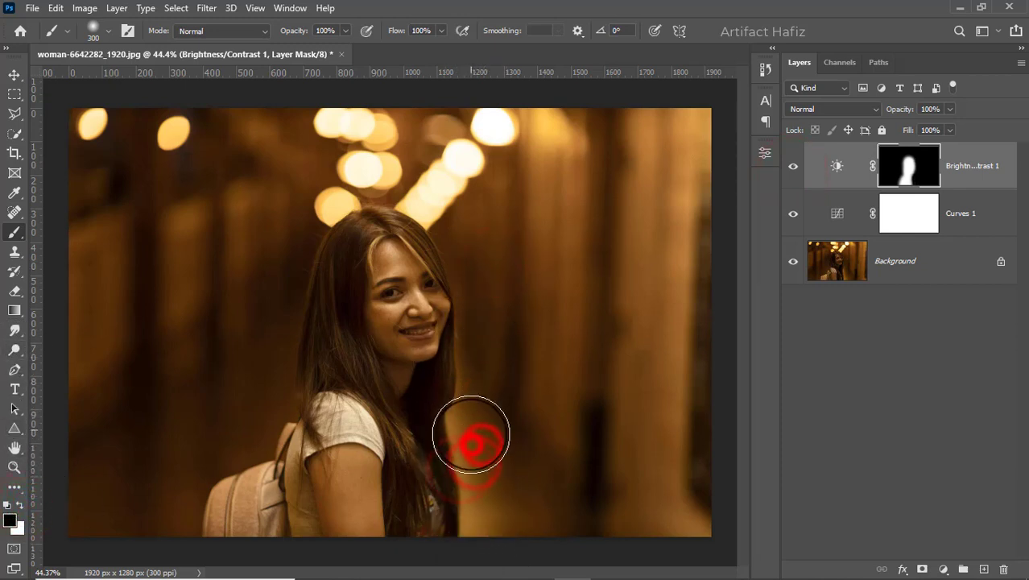
left_click_drag(470, 433, 493, 488)
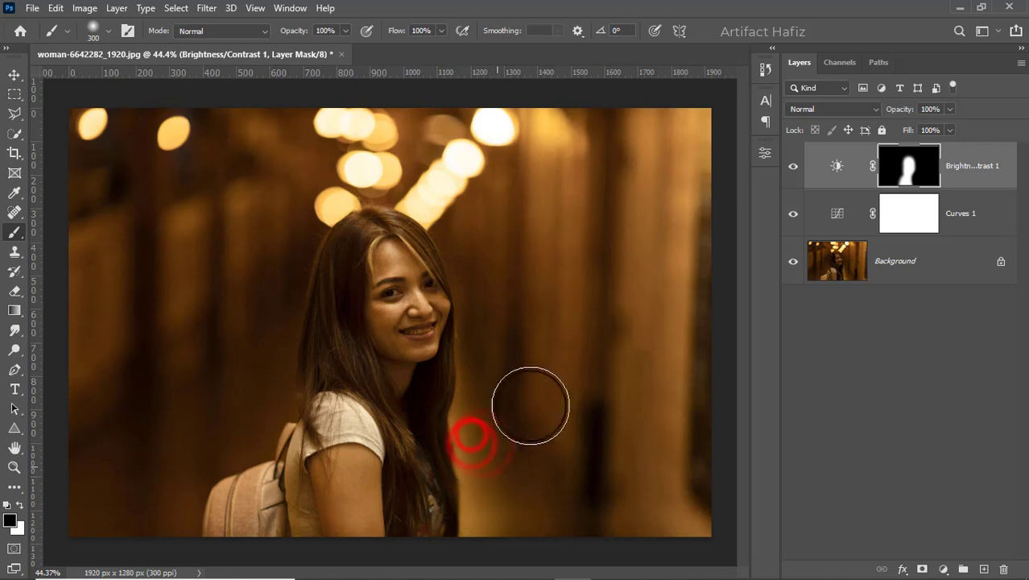
left_click(12, 76)
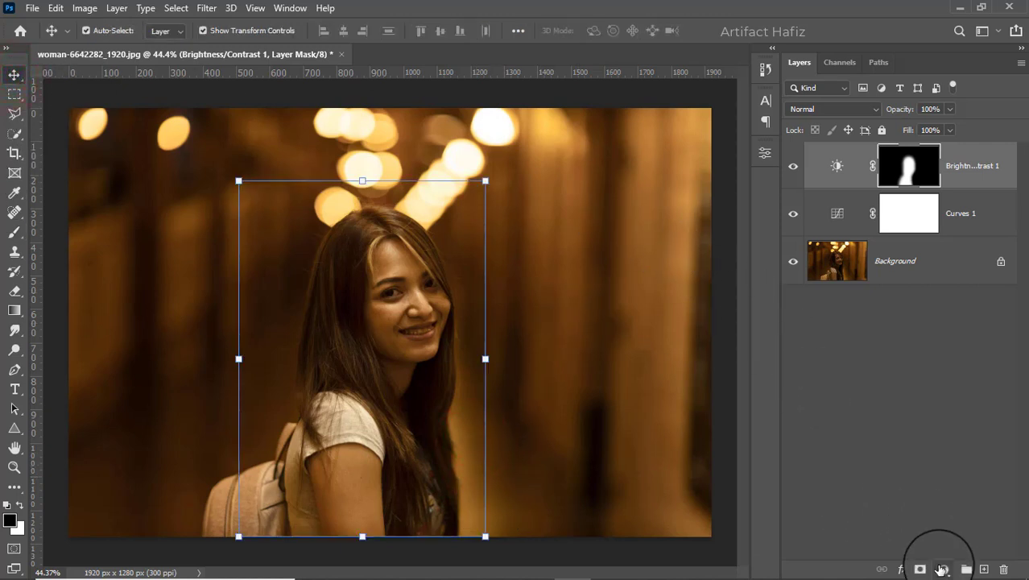
Step: Add a Levels adjustment layer on top and set its midtone value to 1.19
left_click(941, 570)
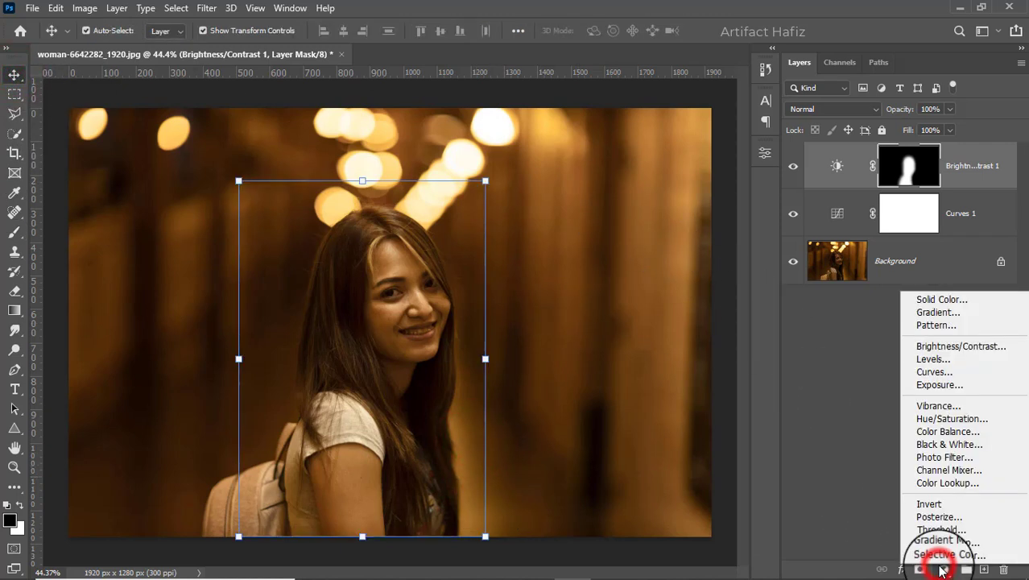
left_click(935, 359)
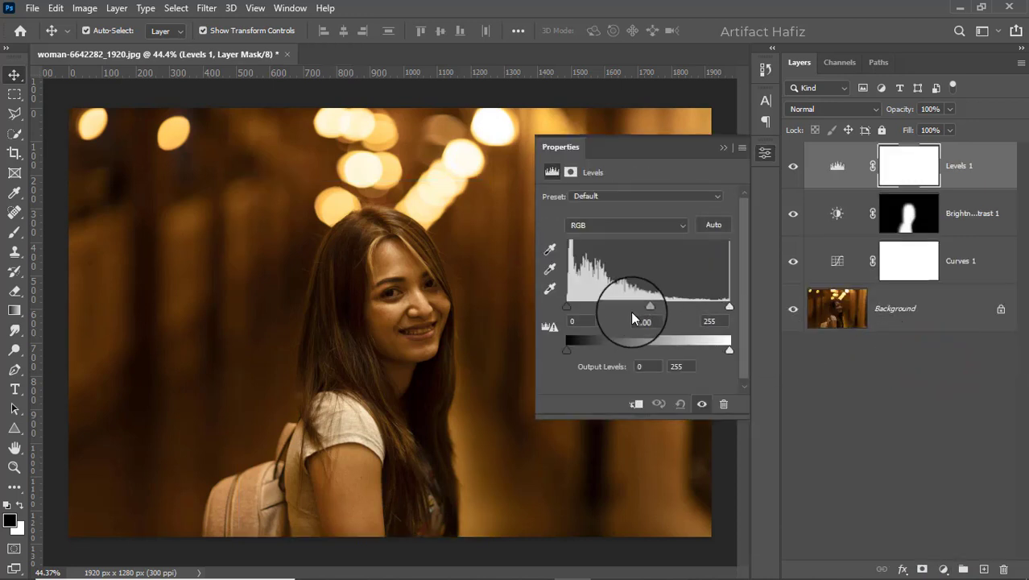
left_click_drag(649, 306, 638, 310)
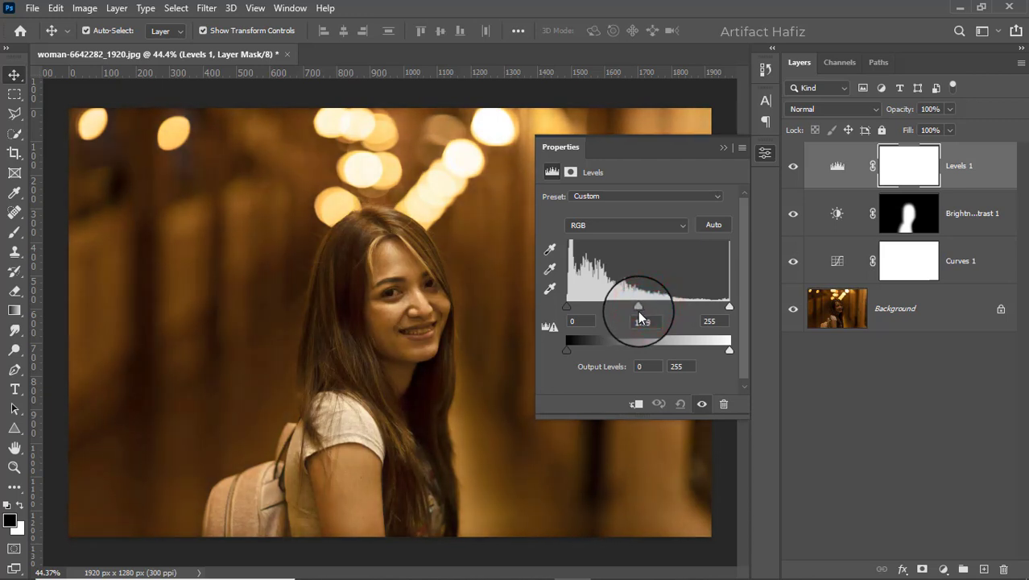
left_click(723, 149)
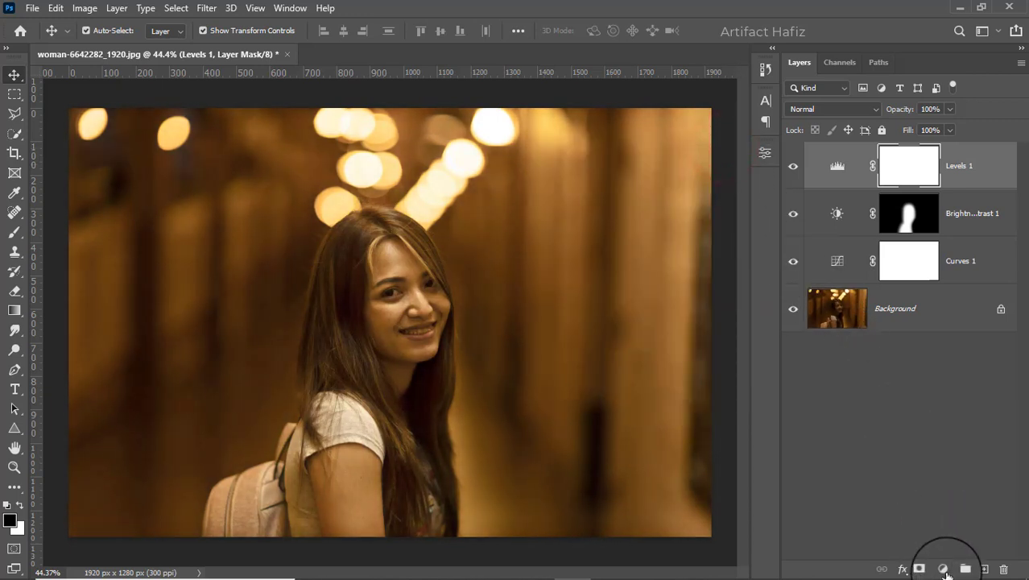
Step: Add a Color Lookup adjustment layer using the 3D LUT Fuji ETERNA 250D Kodak 2395 (by Adobe).cube and set its opacity to 12%
left_click(944, 569)
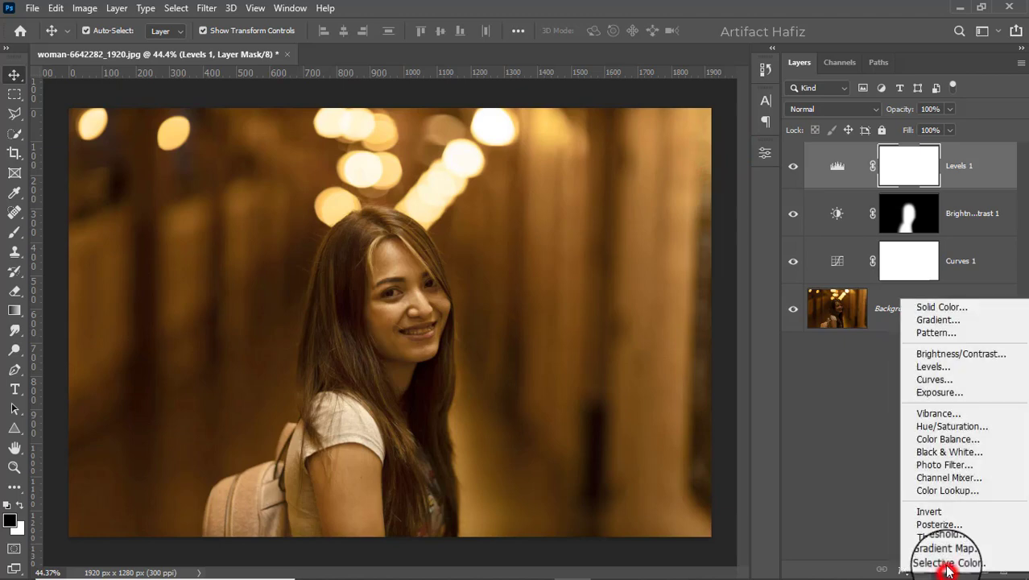
left_click(926, 490)
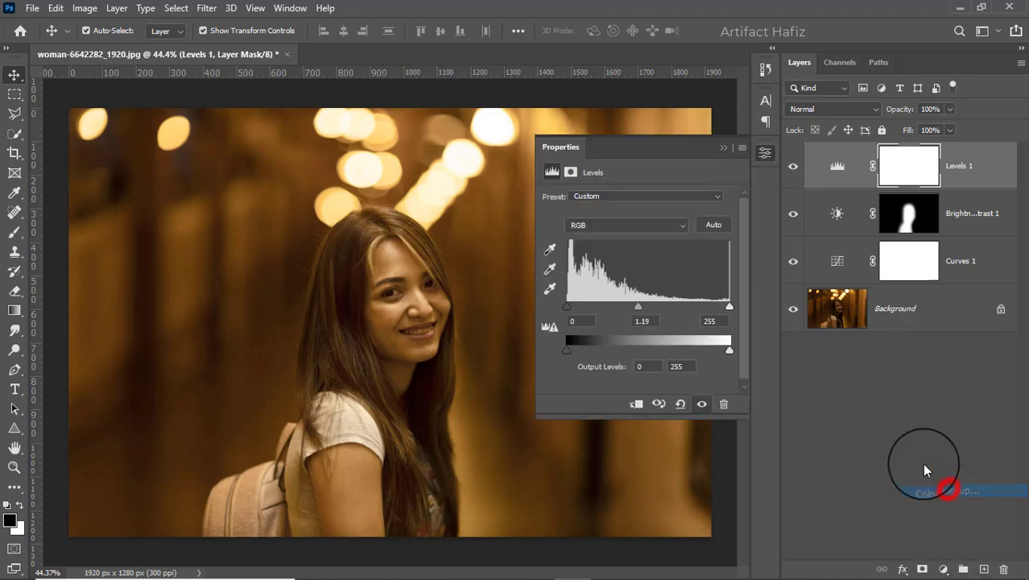
left_click(616, 201)
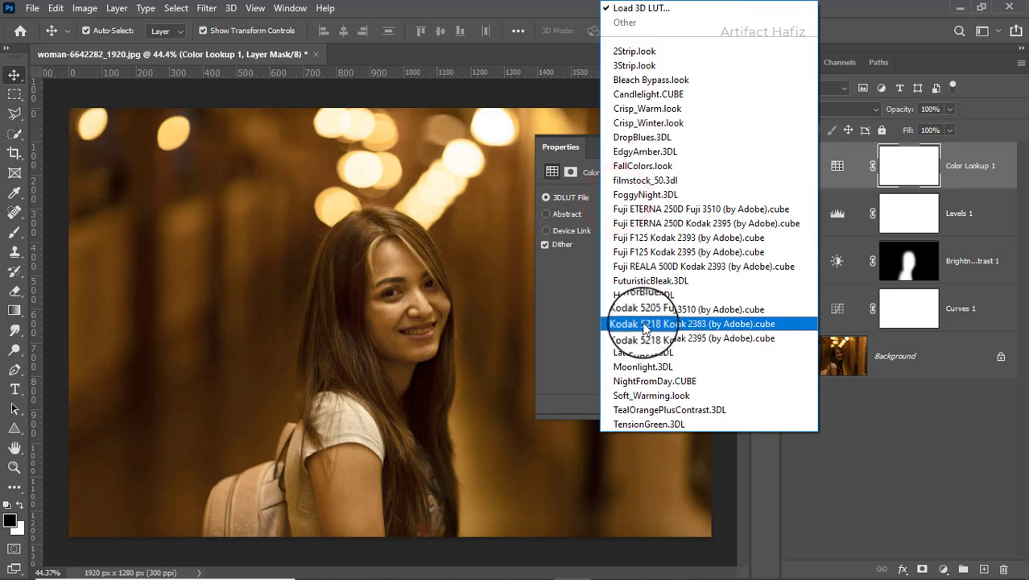
left_click(649, 225)
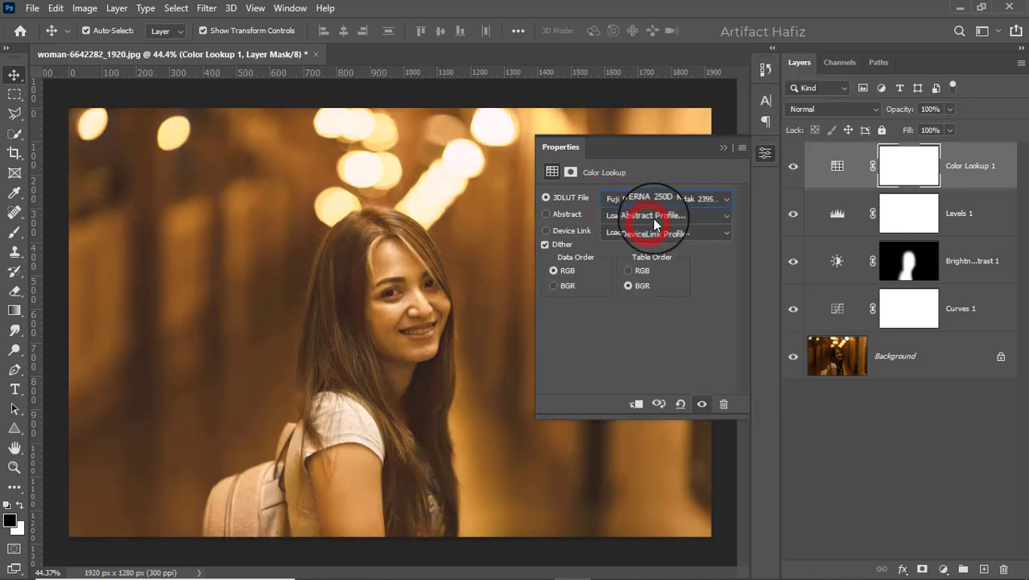
left_click(722, 149)
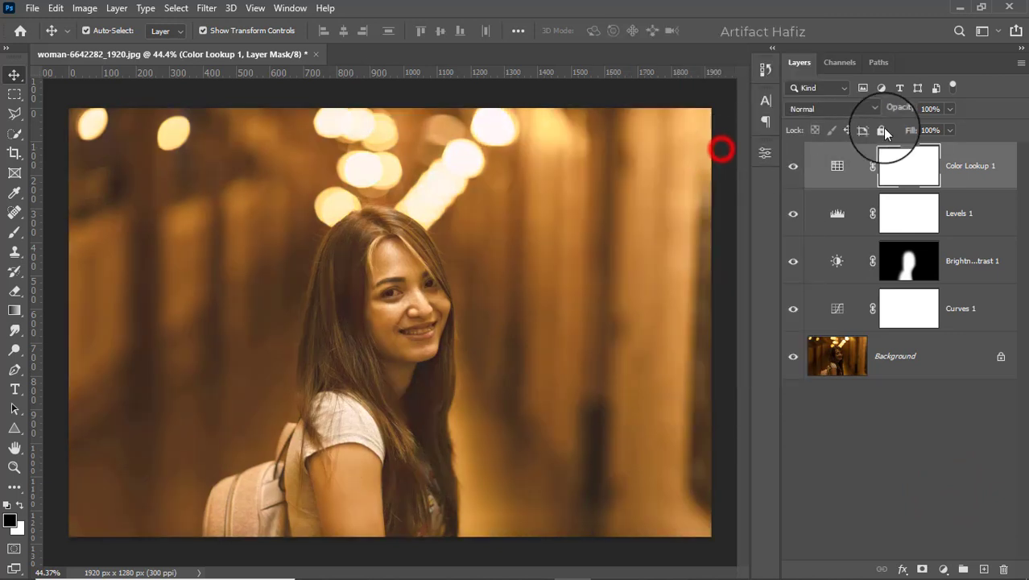
left_click(950, 109)
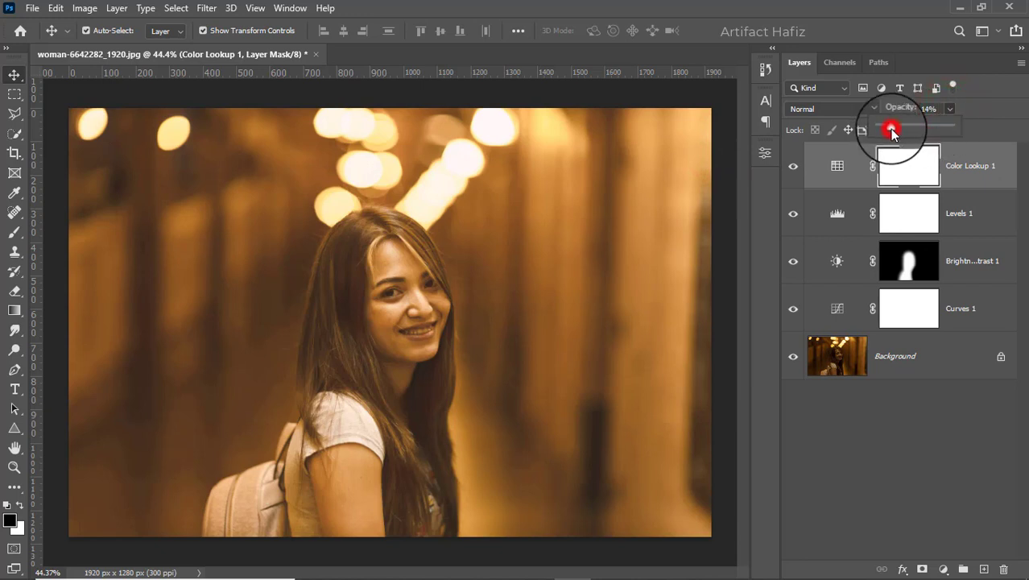
left_click_drag(892, 131, 890, 132)
Step: Stamp all visible layers into a new layer above Color Lookup 1 and convert it for smart filters
left_click(958, 163)
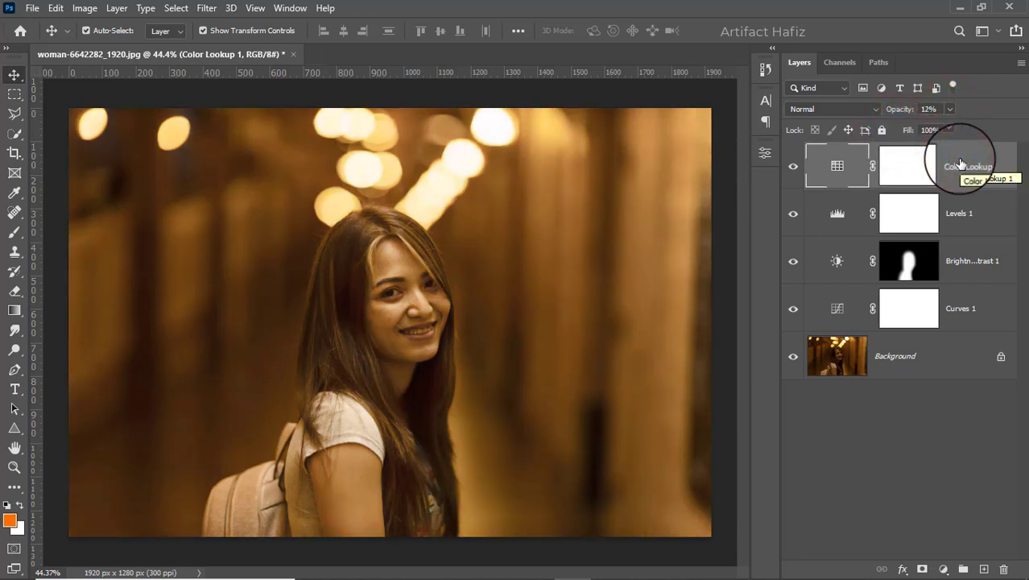
key("ctrl+alt+shift+e")
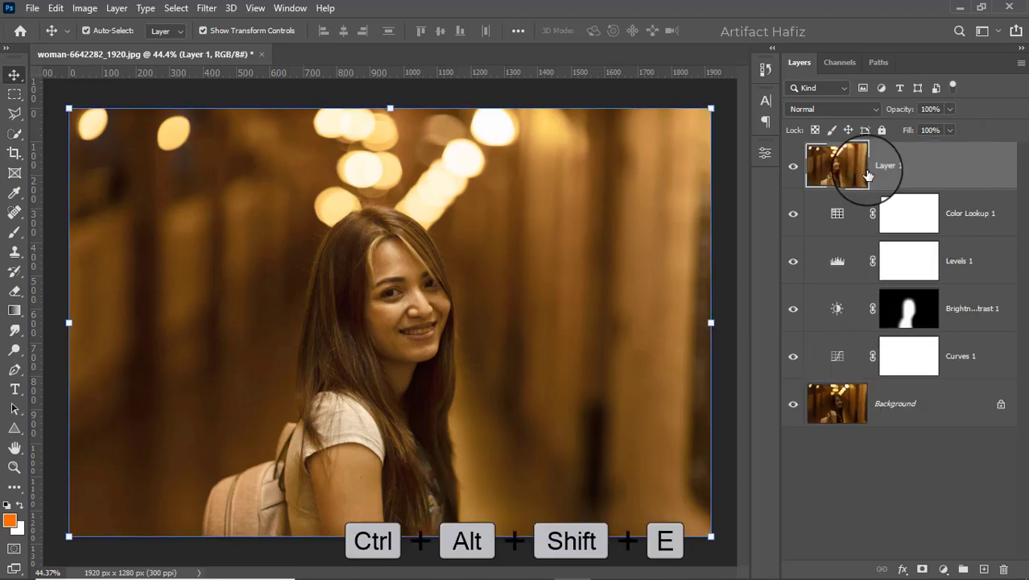
left_click(207, 8)
left_click(205, 46)
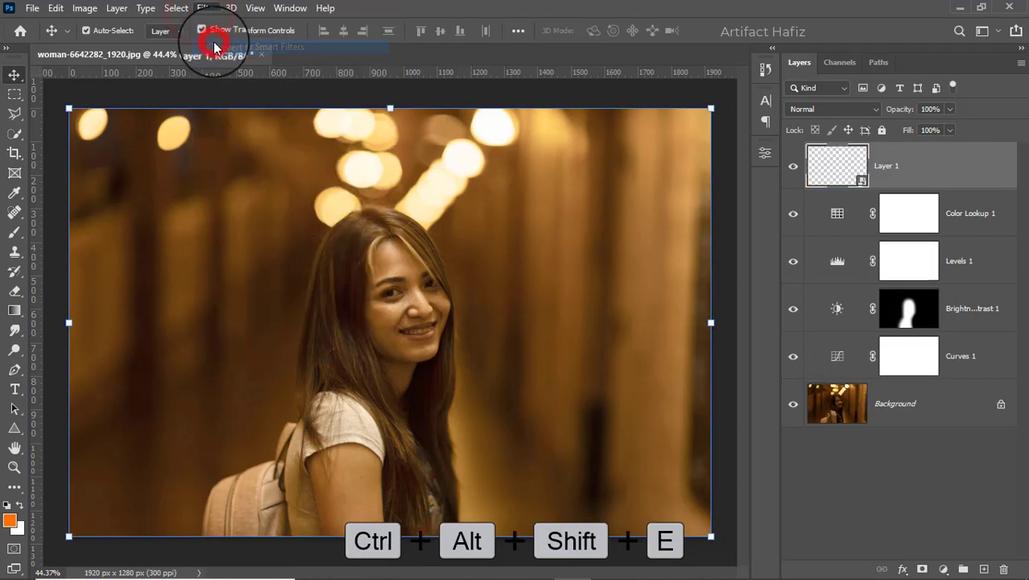
Step: Apply the Camera Raw Filter to the stamped layer with Noise Reduction set to 100 and inspect the face up close
left_click(207, 8)
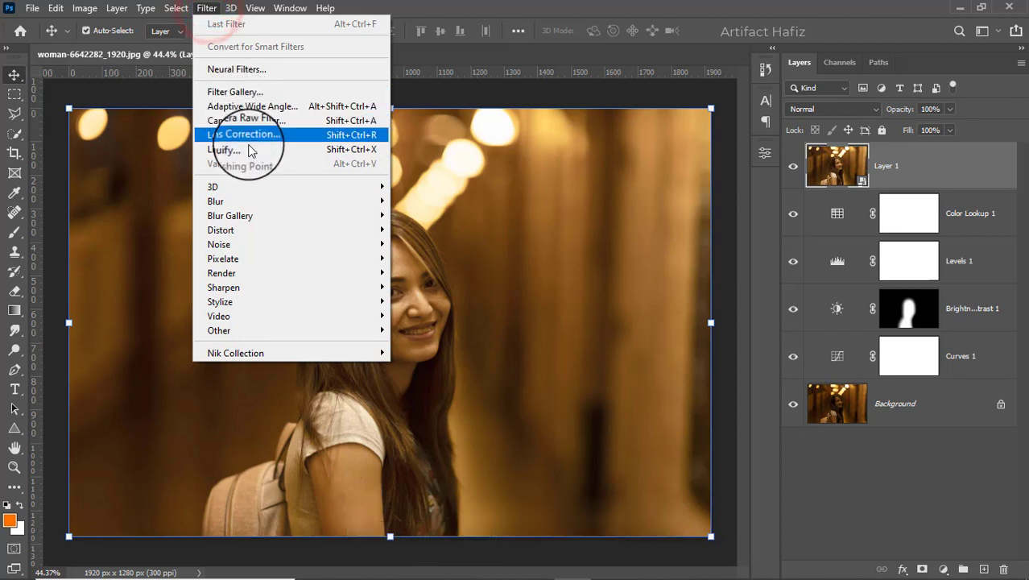
left_click(259, 120)
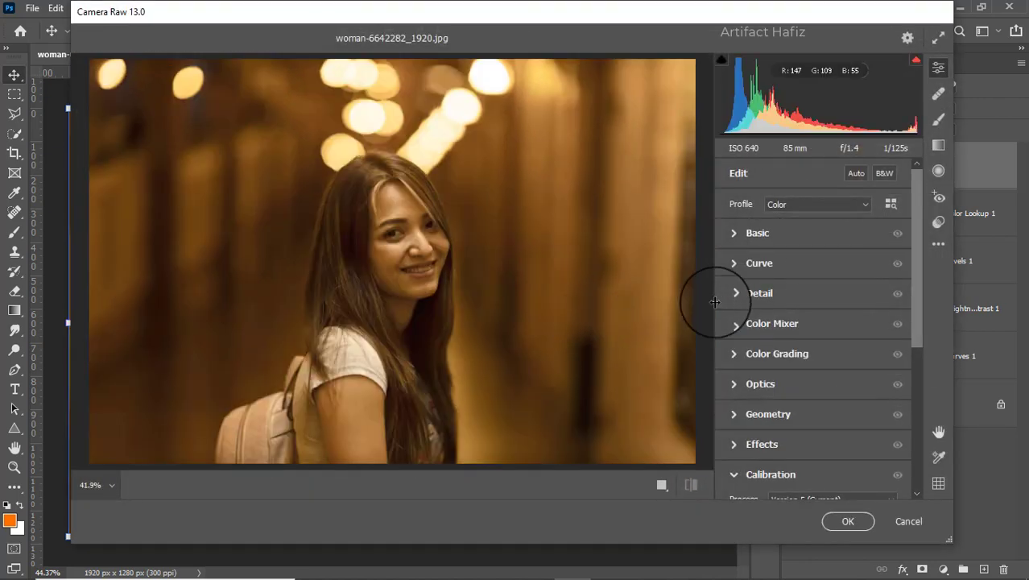
left_click(734, 294)
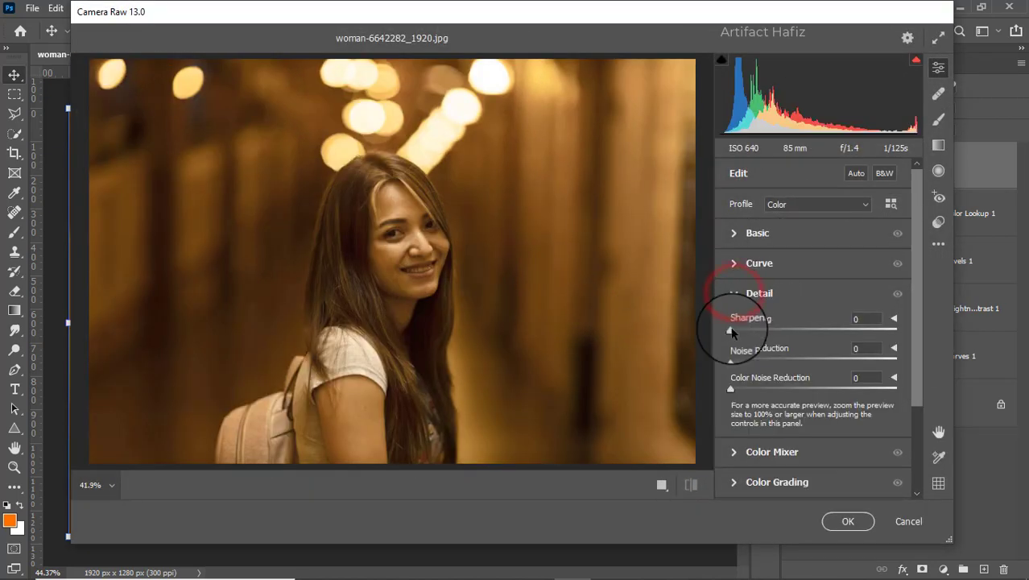
left_click_drag(732, 359, 932, 345)
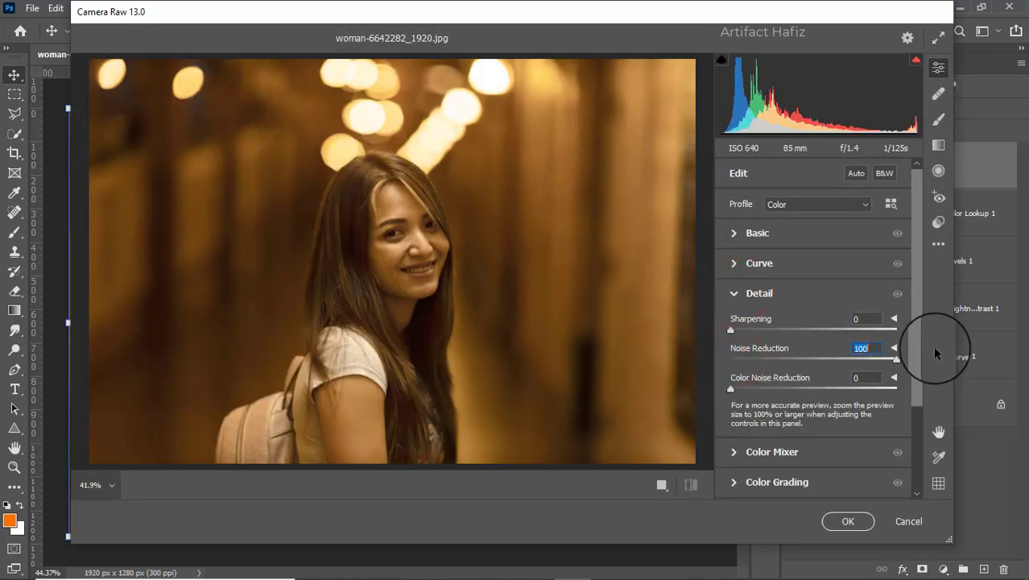
left_click(848, 521)
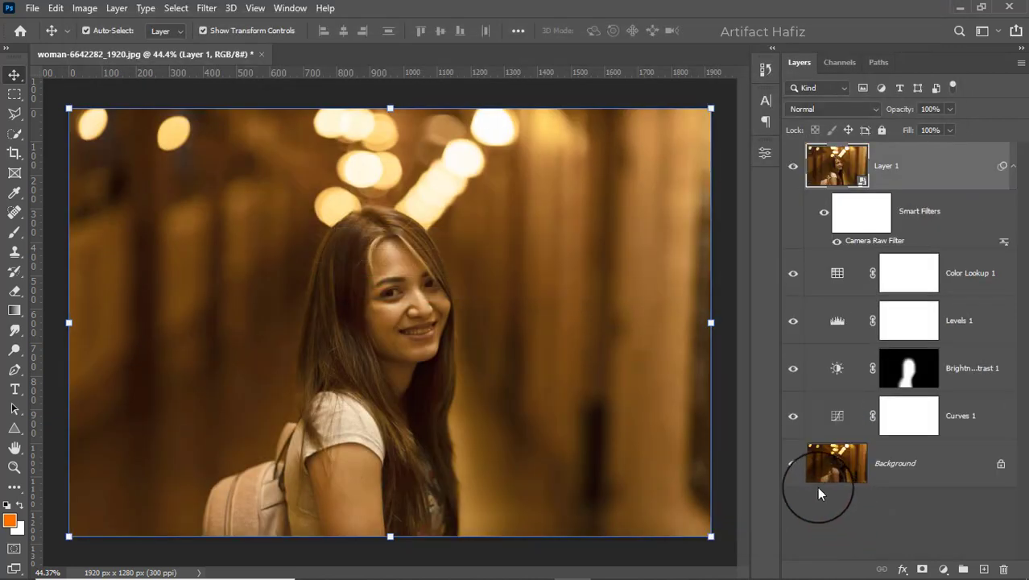
scroll(407, 322, "up", 8)
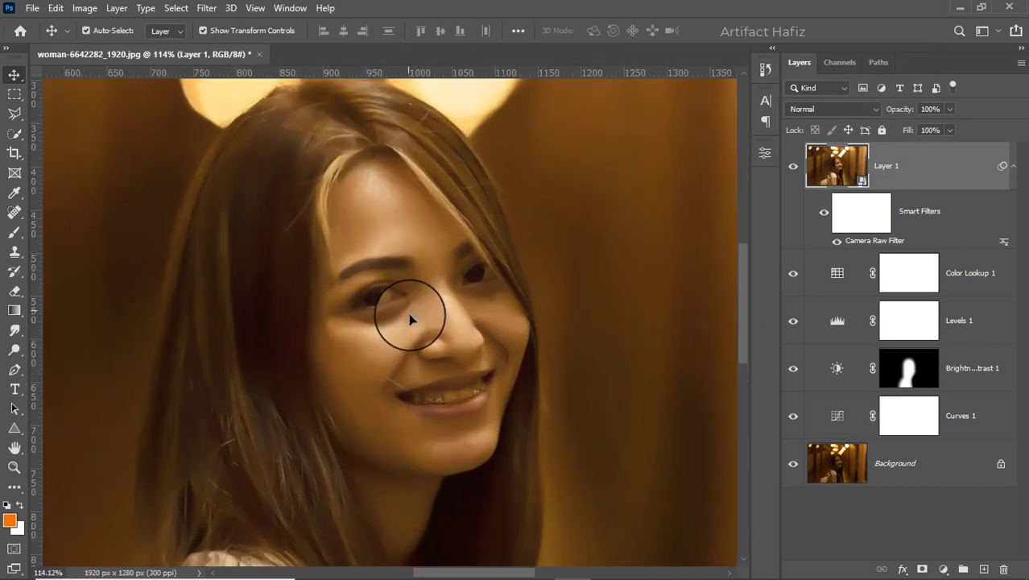
Step: Compare the face with and without the noise-reduced Layer 1, add a layer mask to it and invert the mask to black
left_click_drag(450, 351, 397, 323)
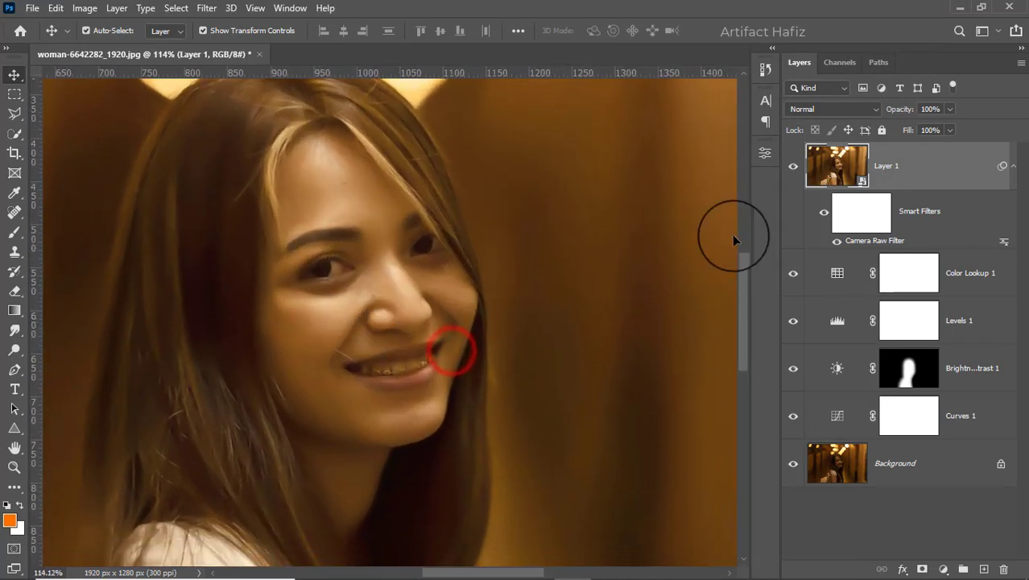
left_click(790, 167)
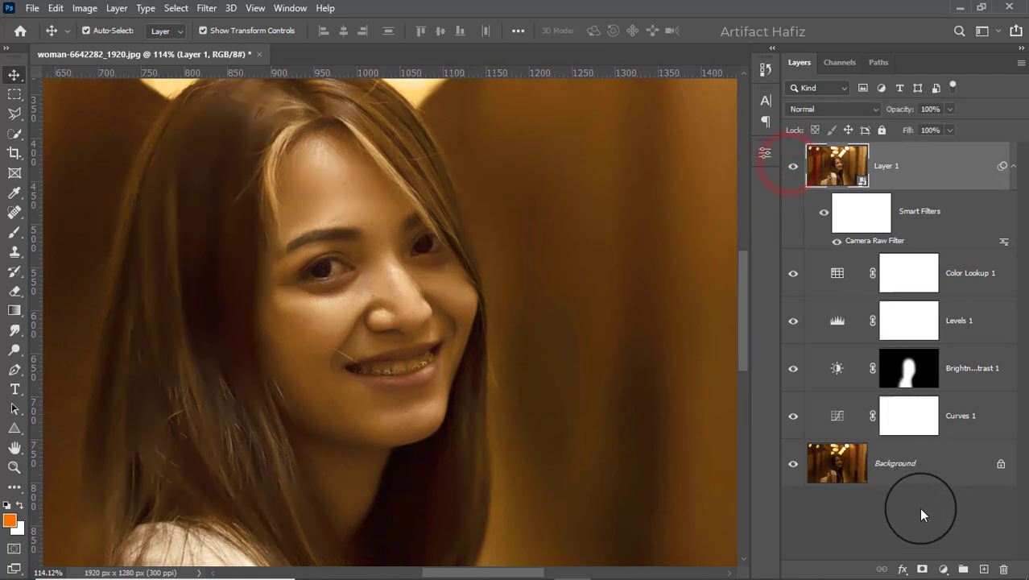
left_click(918, 568)
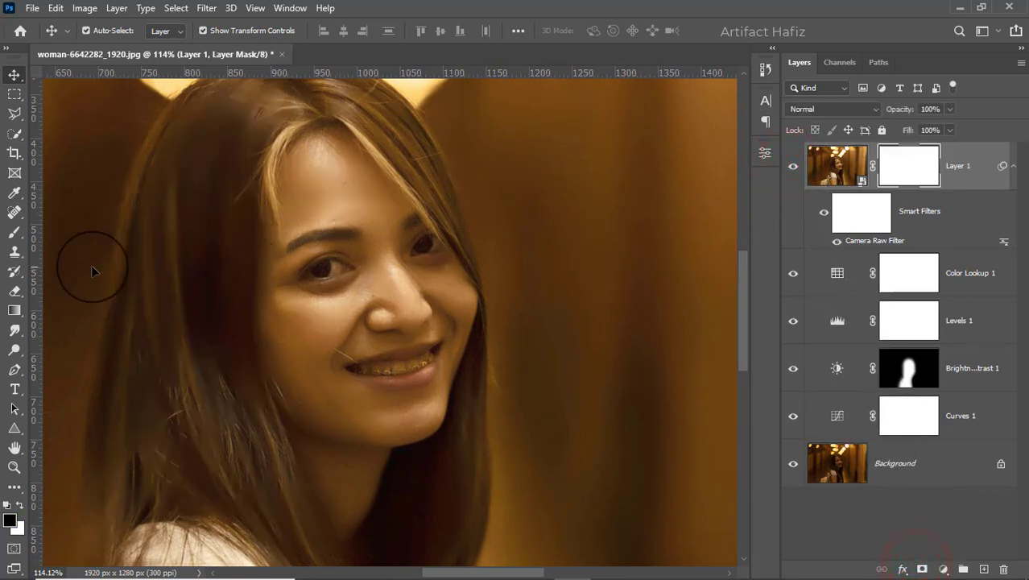
left_click(11, 236)
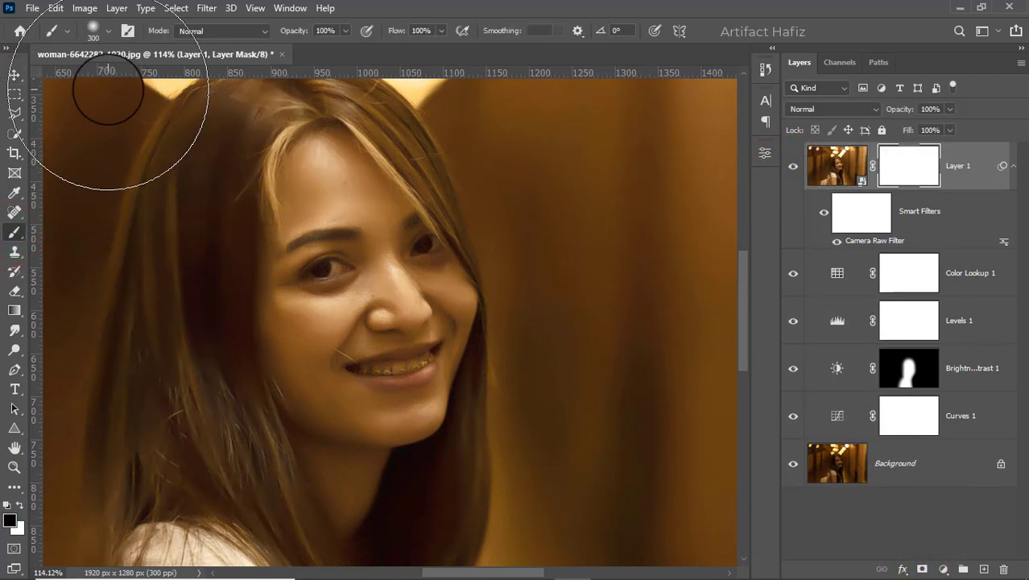
left_click(85, 8)
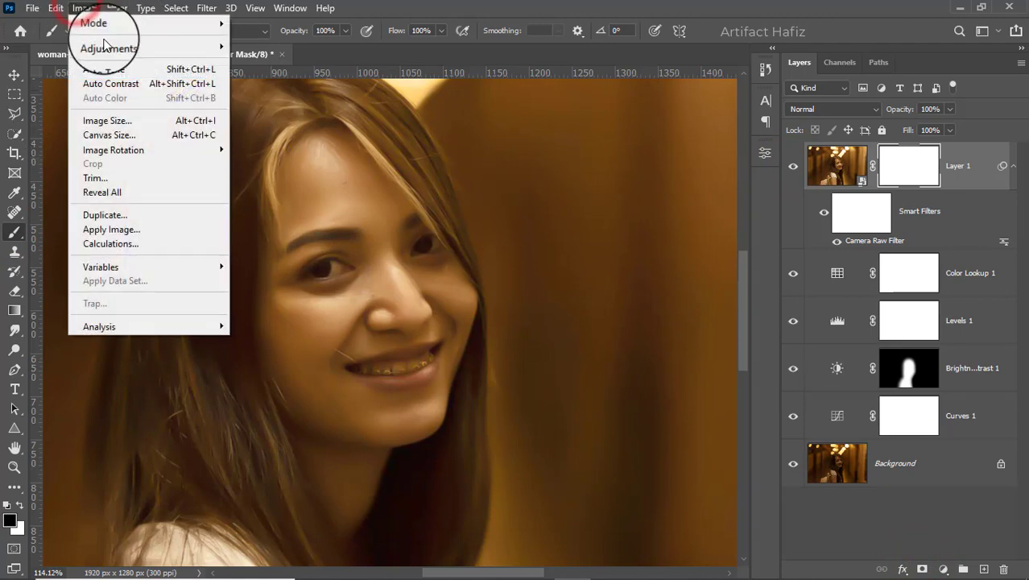
mouse_move(165, 47)
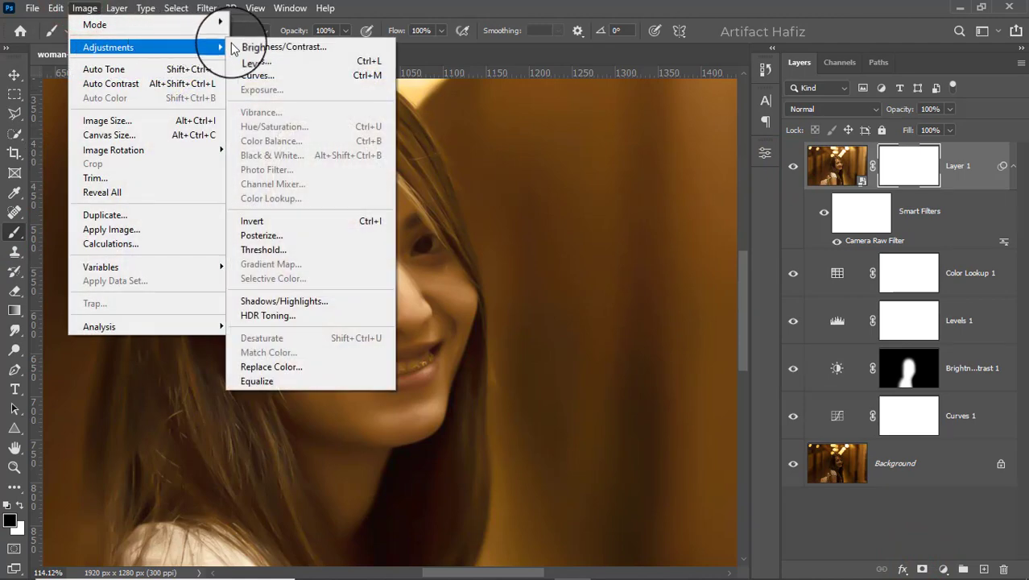
left_click(266, 222)
Step: Paint white on Layer 1's mask over the forehead and between the eyebrows, reducing the soft brush from 300 to 25 px
left_click(20, 504)
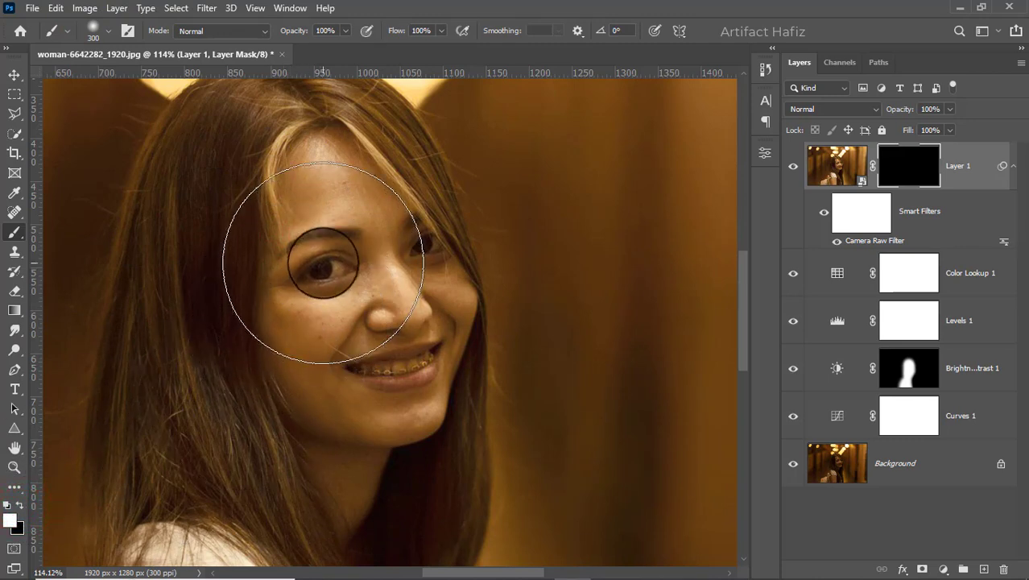
key("bracketleft")
key("bracketleft")
key("bracketleft")
key("bracketleft")
key("bracketleft")
key("bracketleft")
key("bracketleft")
key("bracketleft")
left_click(328, 166)
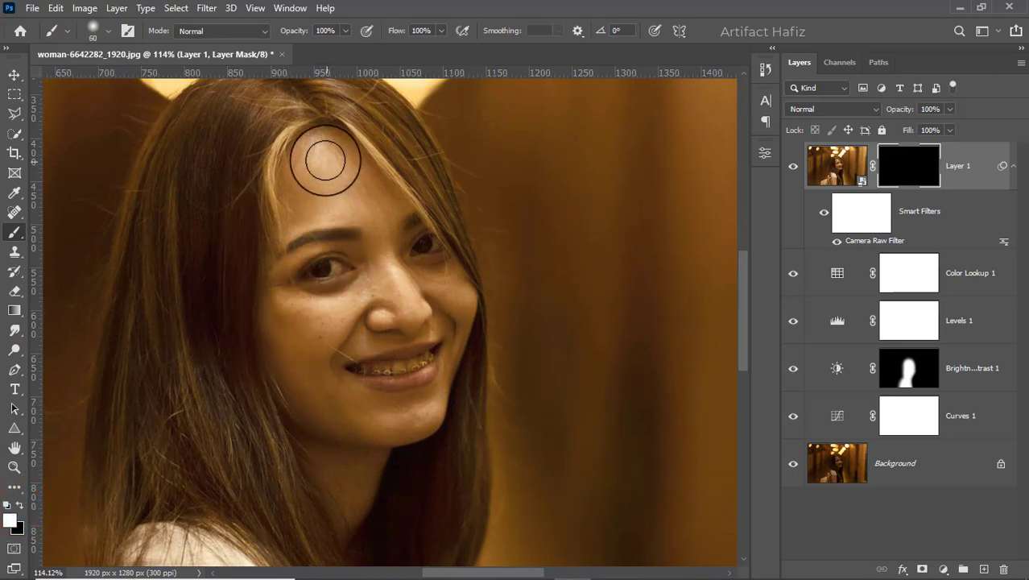
left_click(321, 154)
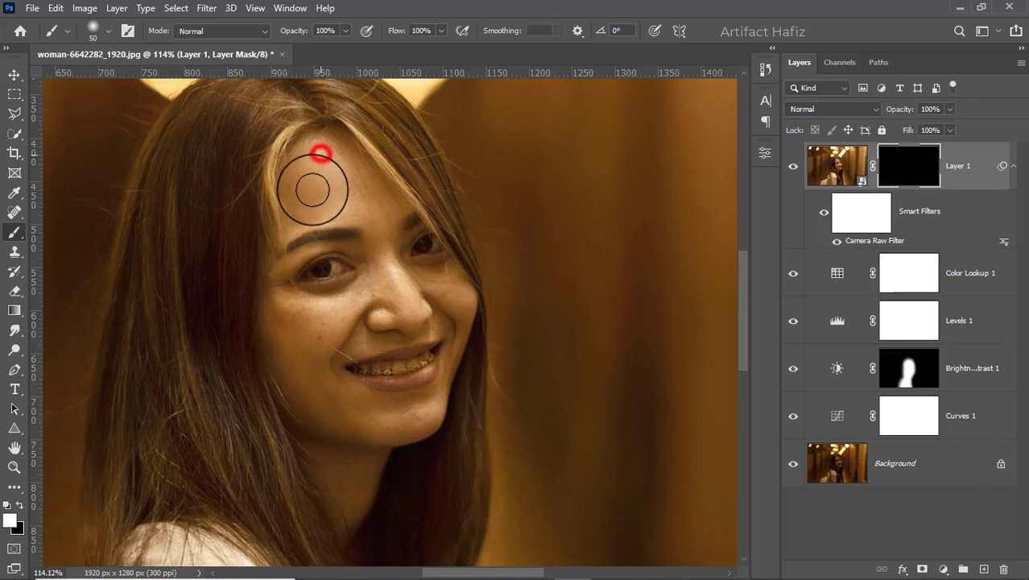
left_click(355, 191)
key("bracketleft")
key("bracketleft")
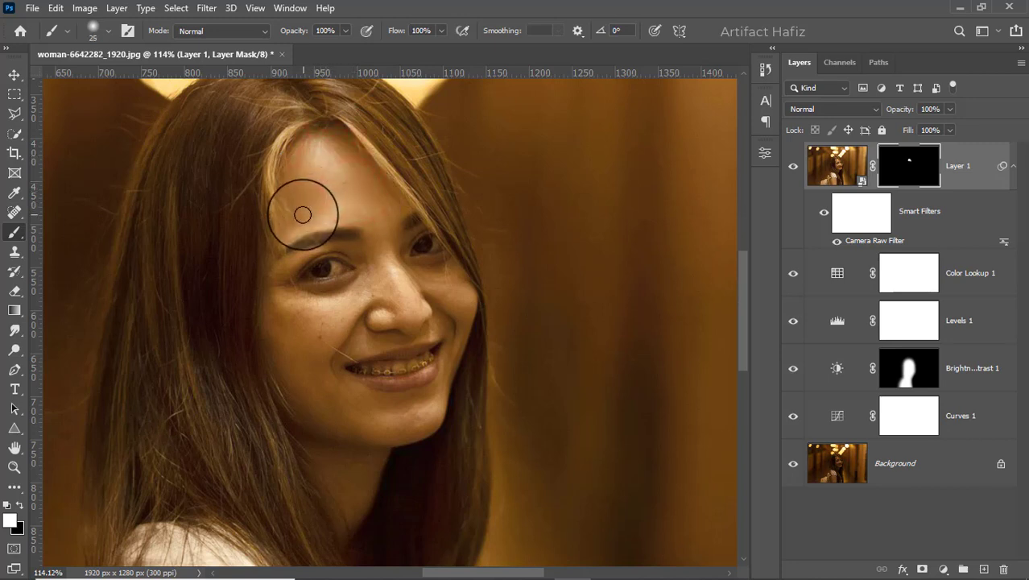
left_click(295, 216)
left_click(337, 209)
left_click(381, 200)
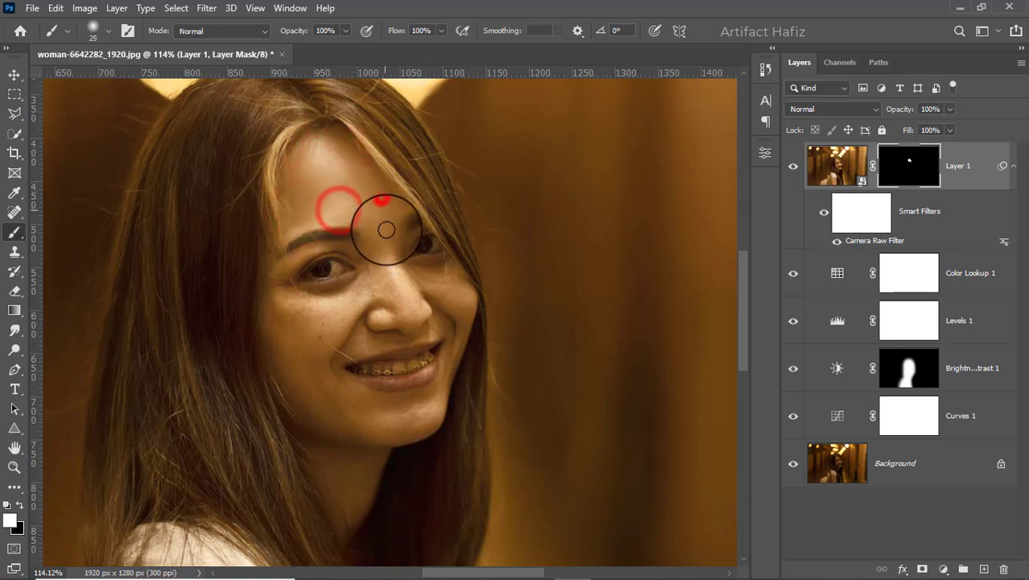
left_click(337, 140)
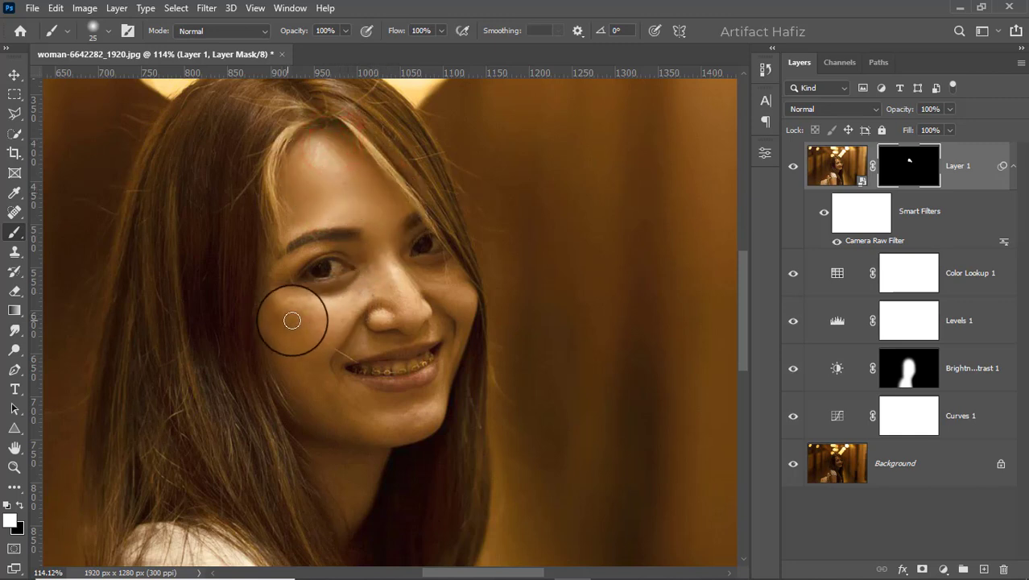
Step: Paint white on Layer 1's mask over the cheek beside the hair and along the chin, enlarging the brush to 35 px
mouse_move(286, 309)
left_mouse_down()
mouse_move(328, 329)
mouse_move(341, 310)
mouse_move(309, 339)
left_mouse_up()
key("bracketright")
key("bracketright")
mouse_move(311, 355)
left_mouse_down()
mouse_move(299, 340)
mouse_move(303, 354)
left_mouse_up()
mouse_move(292, 335)
left_mouse_down()
mouse_move(290, 320)
mouse_move(293, 329)
left_mouse_up()
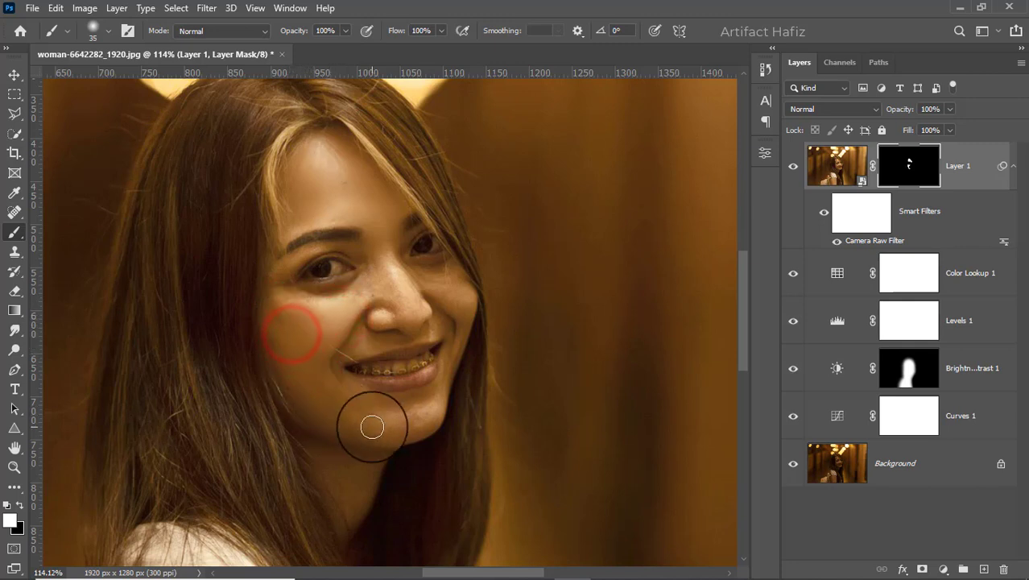
mouse_move(379, 426)
left_mouse_down()
mouse_move(409, 425)
mouse_move(430, 409)
left_mouse_up()
mouse_move(433, 408)
left_mouse_down()
mouse_move(353, 418)
mouse_move(357, 389)
mouse_move(424, 402)
mouse_move(446, 391)
mouse_move(383, 409)
mouse_move(319, 409)
mouse_move(338, 362)
left_mouse_up()
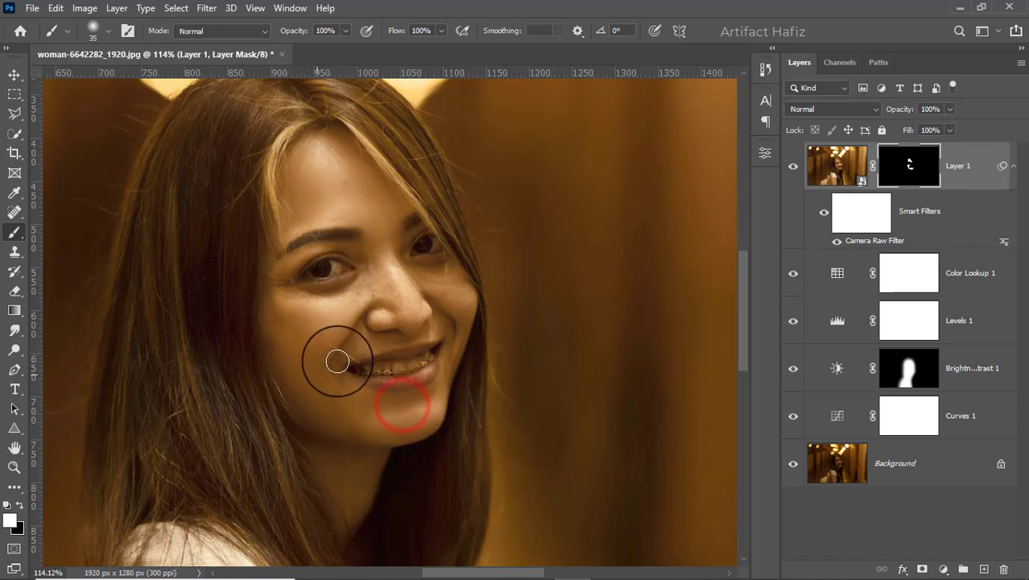
Step: Paint white on the mask over the nose, far cheek and smile lines, and touch up the mouth corner with black at 20 px
mouse_move(391, 259)
left_mouse_down()
mouse_move(415, 306)
mouse_move(371, 272)
mouse_move(350, 303)
mouse_move(381, 278)
mouse_move(403, 319)
mouse_move(443, 289)
mouse_move(425, 277)
mouse_move(465, 298)
mouse_move(446, 276)
mouse_move(465, 319)
mouse_move(450, 358)
mouse_move(449, 314)
mouse_move(435, 289)
left_mouse_up()
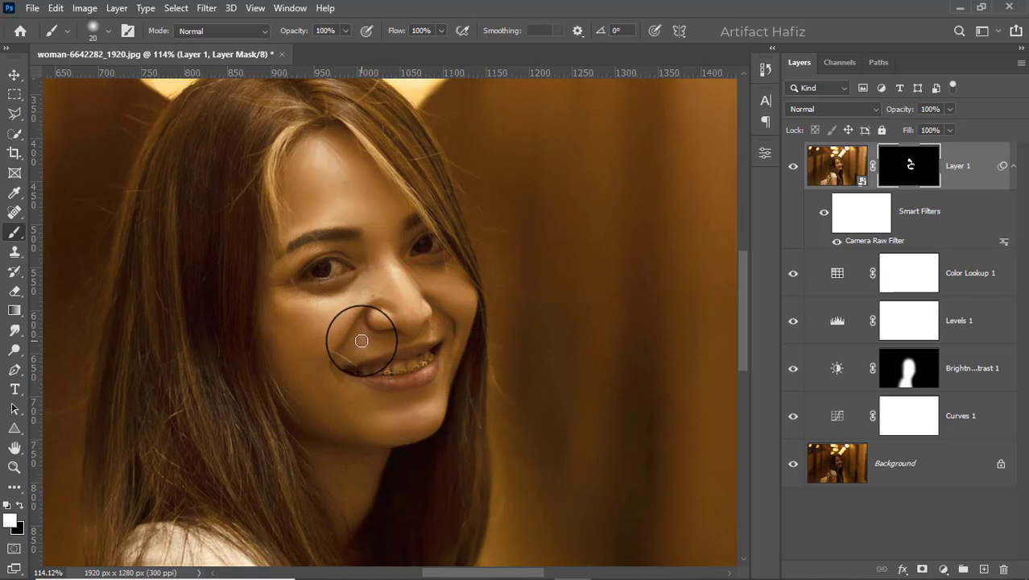
left_click_drag(362, 341, 356, 344)
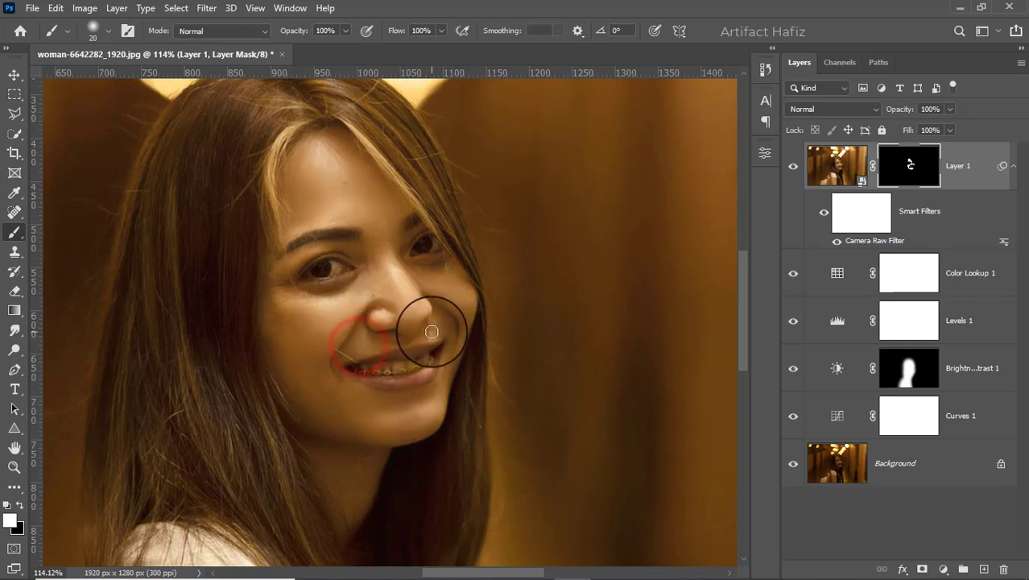
left_click_drag(446, 329, 441, 327)
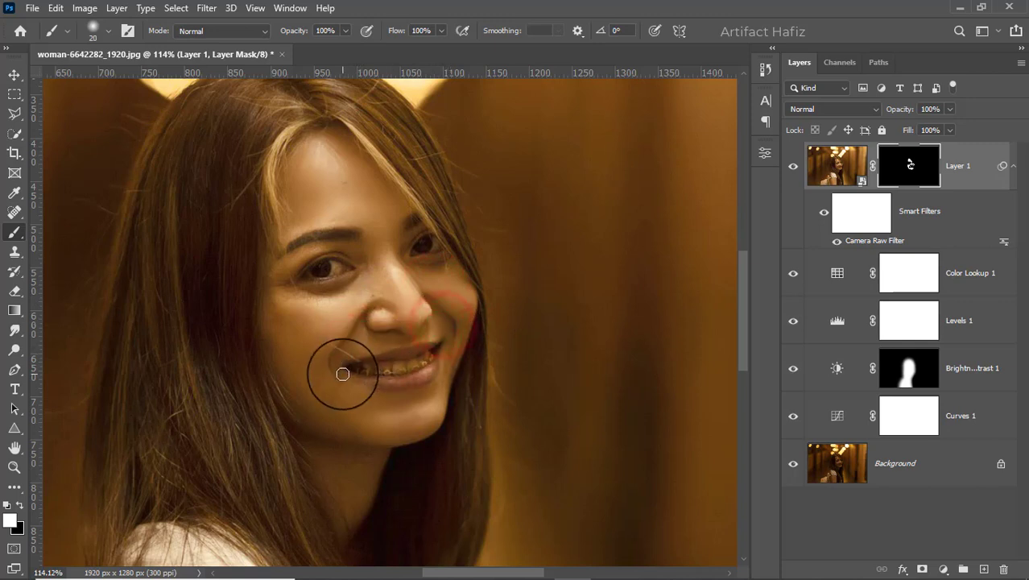
mouse_move(342, 373)
left_mouse_down()
mouse_move(381, 404)
mouse_move(340, 389)
left_mouse_up()
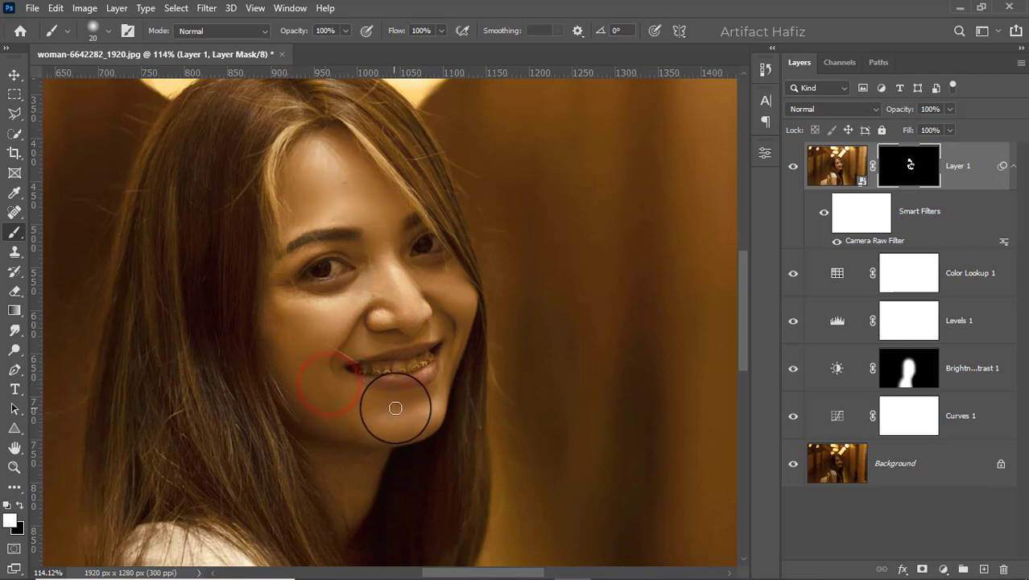
left_click(20, 504)
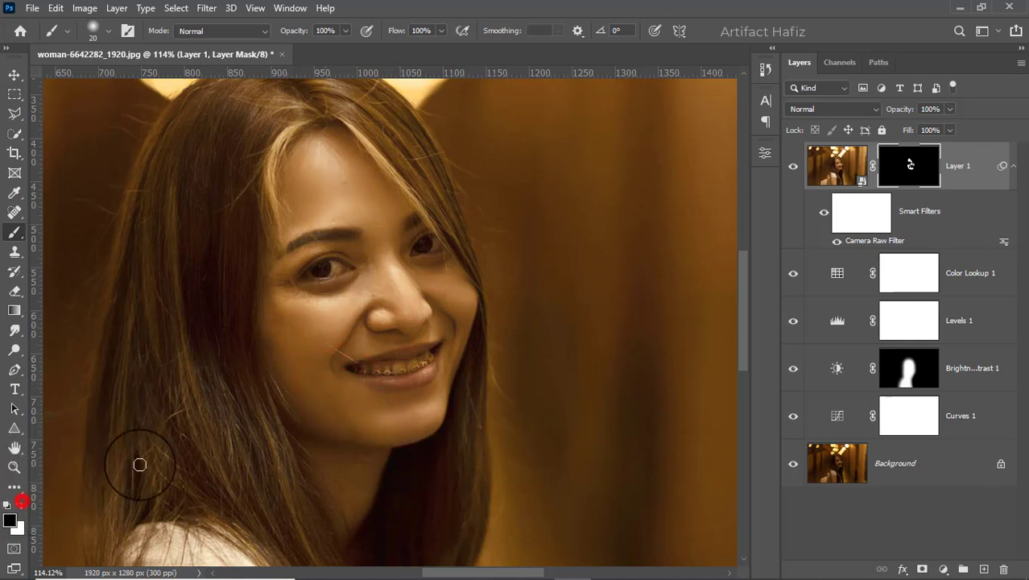
left_click(335, 376)
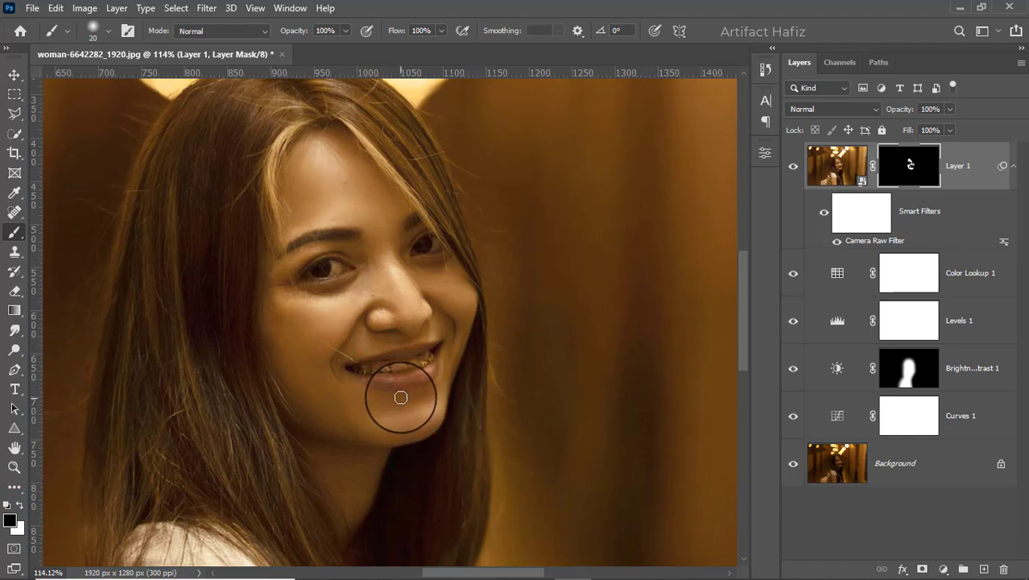
Step: Toggle Layer 1's visibility to compare the face before and after the masked noise reduction, both from afar and close up
left_click_drag(400, 410, 396, 317)
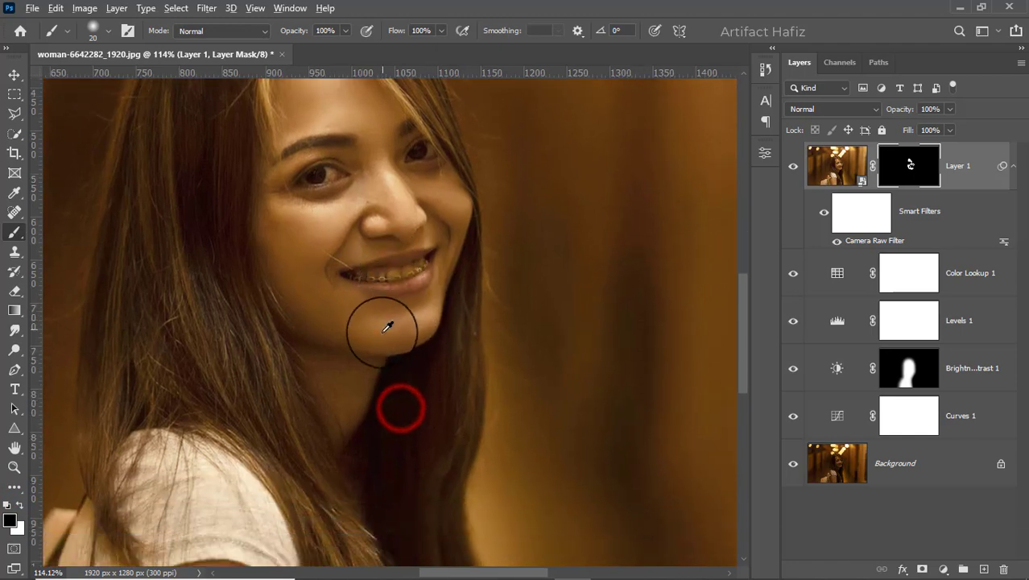
scroll(382, 332, "down", 6)
scroll(386, 326, "up", 2)
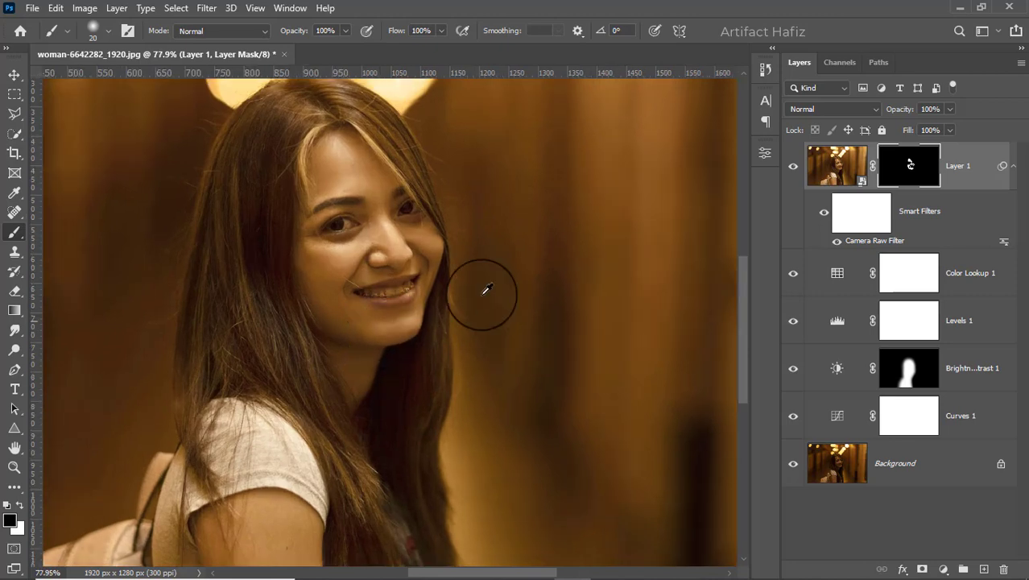
left_click(794, 170)
scroll(378, 201, "up", 5)
left_click_drag(396, 213, 455, 281)
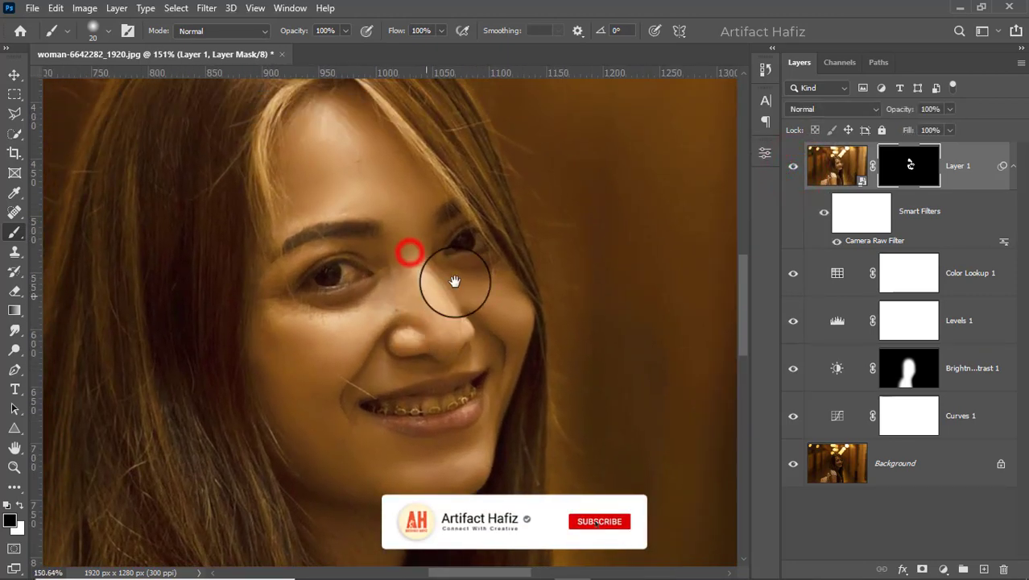
left_click(794, 169)
left_click(794, 171)
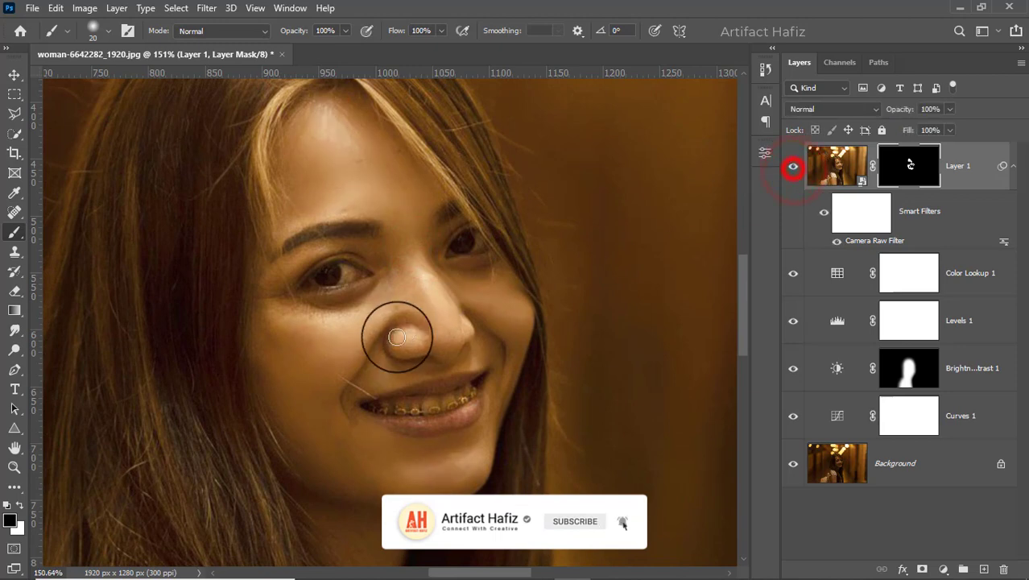
Step: Paint white on Layer 1's mask around the nose with the 20 px brush
scroll(393, 340, "up", 3)
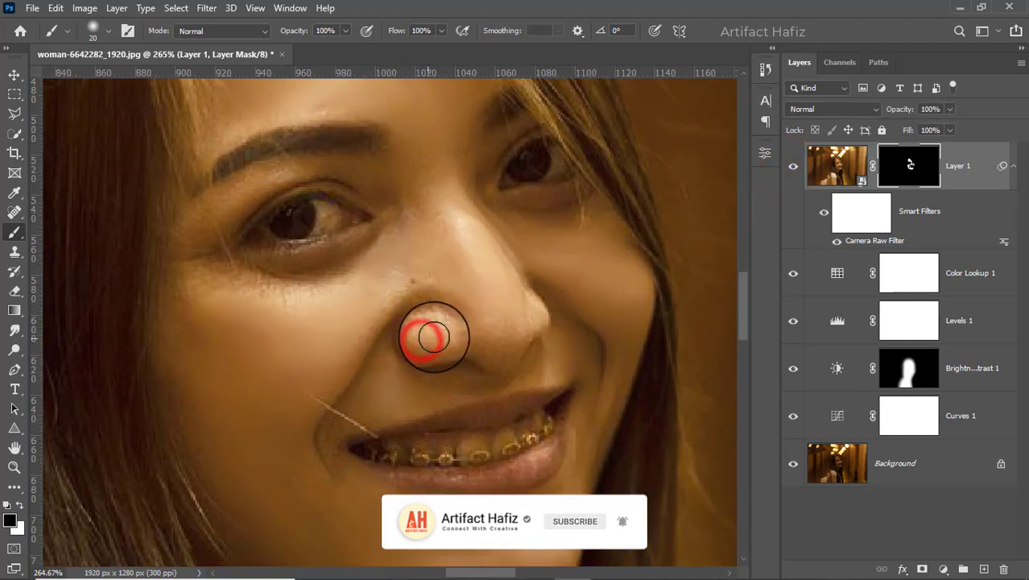
left_click(19, 504)
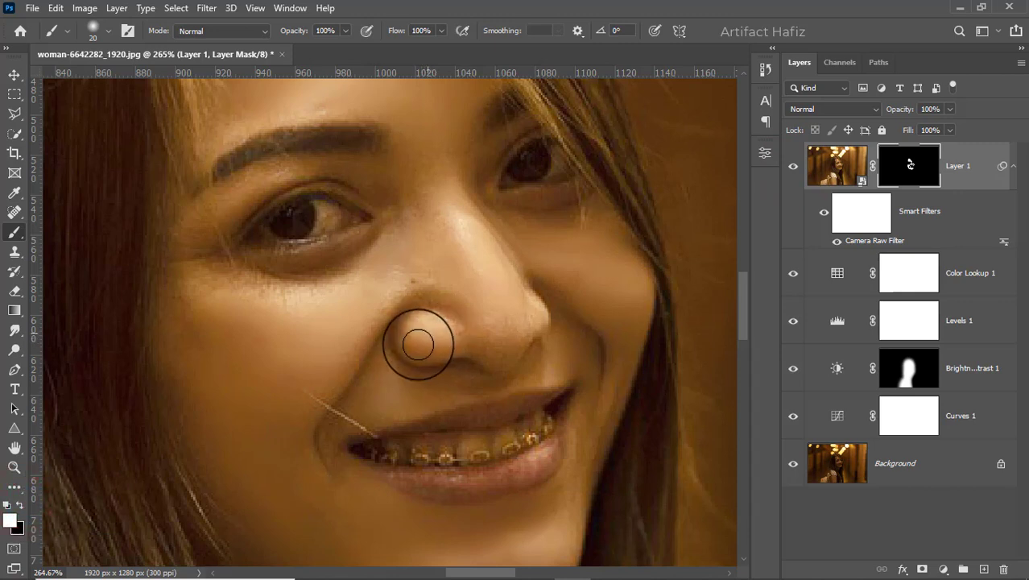
scroll(345, 382, "down", 2)
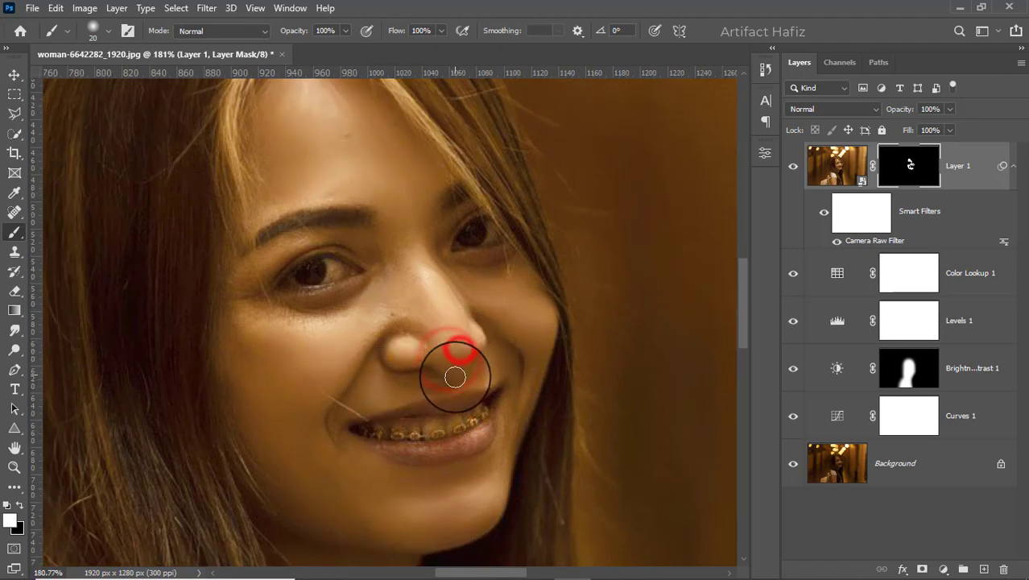
Step: Check the smoothed skin with Layer 1 hidden and shown, and review the whole portrait
scroll(455, 377, "down", 4)
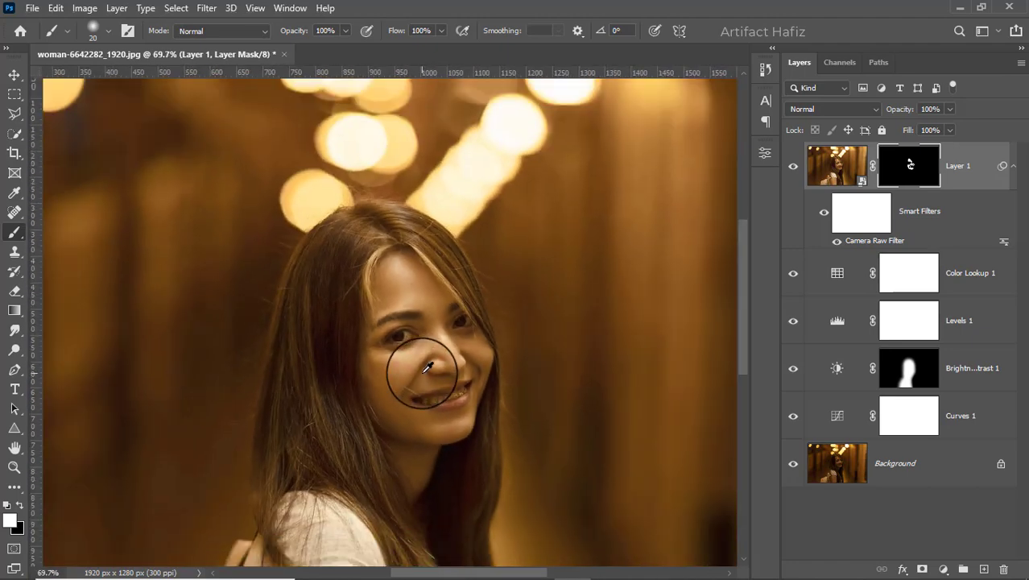
scroll(427, 368, "up", 4)
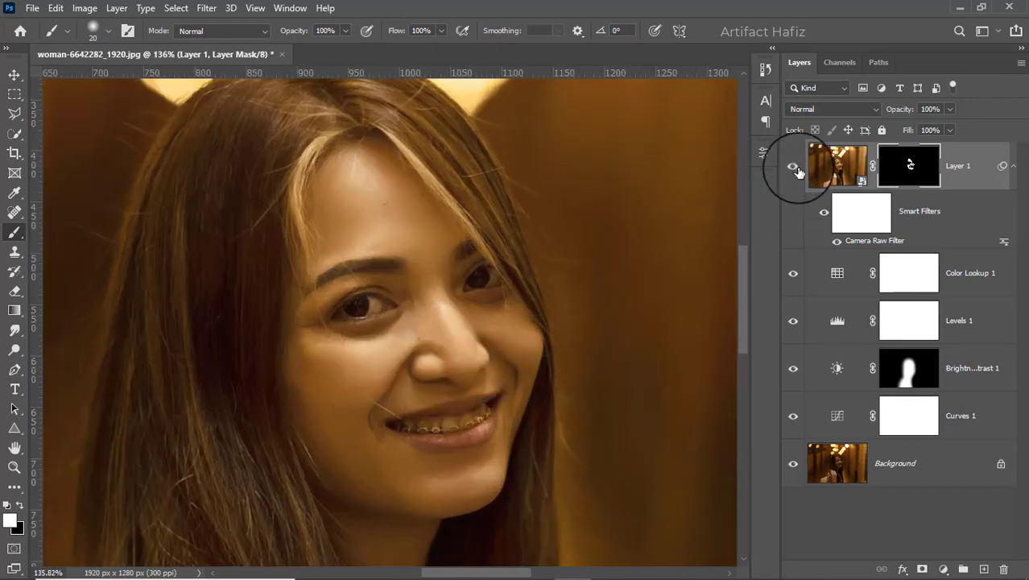
left_click(795, 167)
scroll(472, 302, "down", 4)
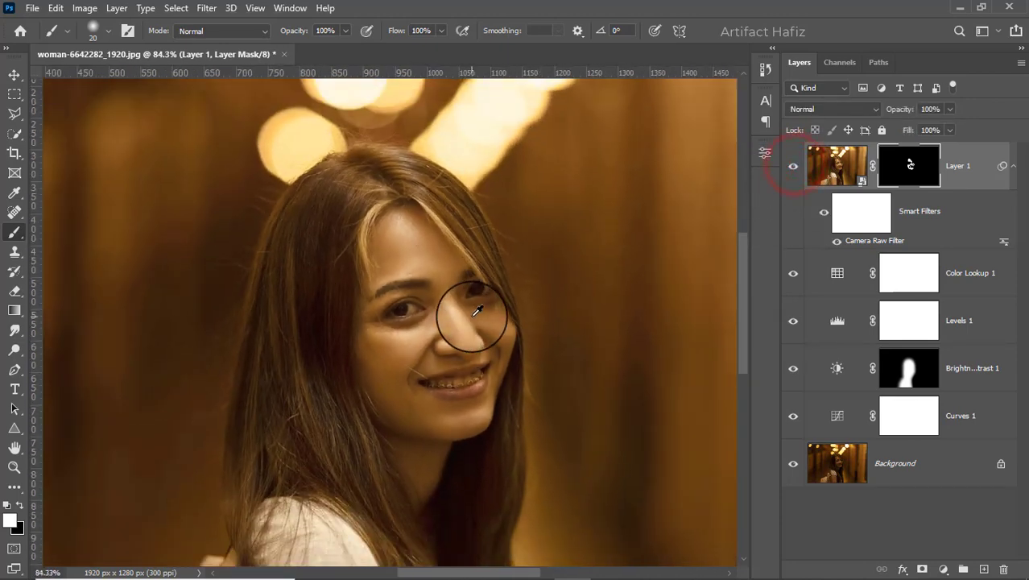
scroll(476, 311, "down", 2)
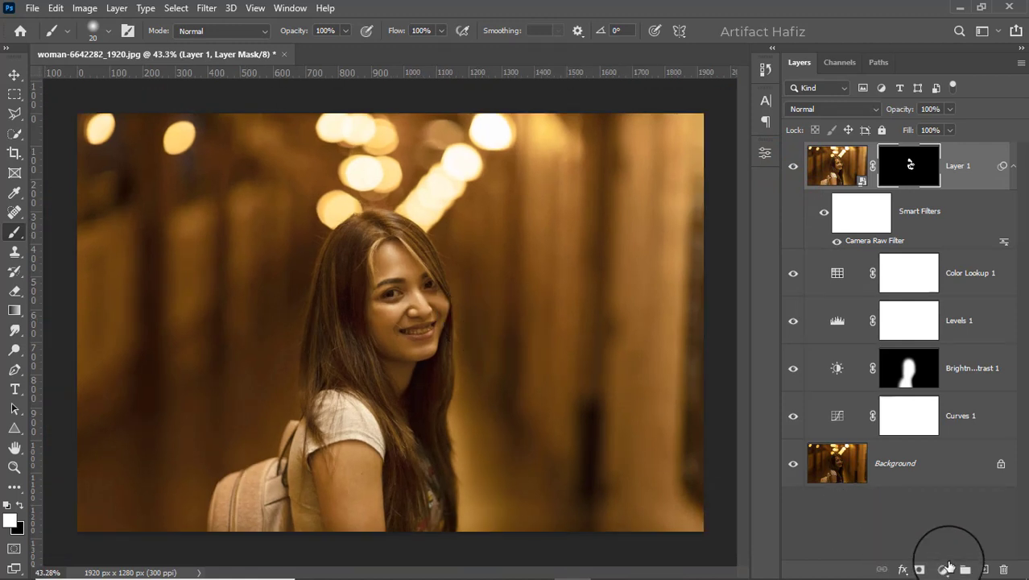
Step: Add a Selective Color adjustment layer and set the Reds to Cyan -15, Magenta -7, Yellow -15 and Black -14
left_click(946, 569)
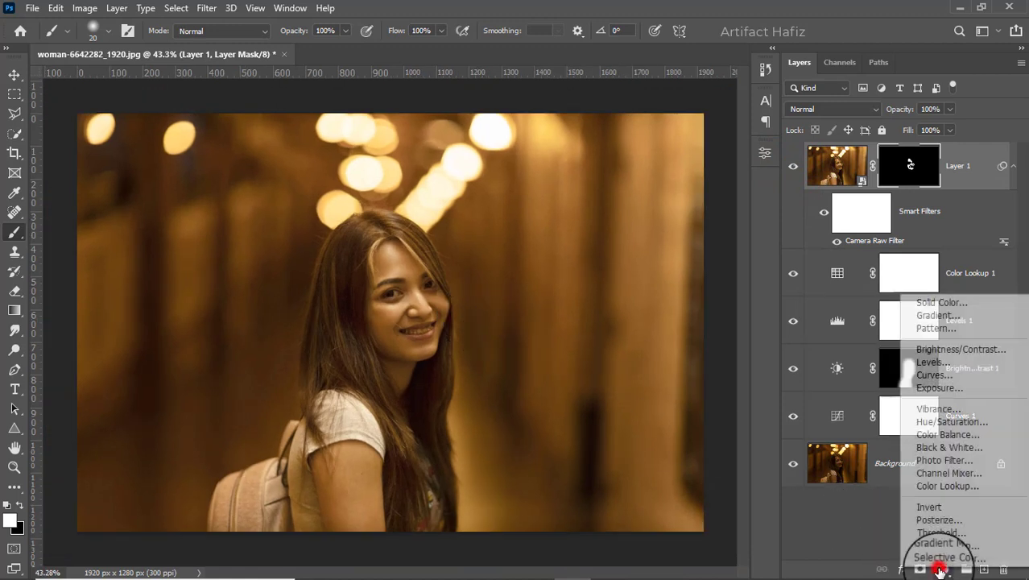
left_click(928, 558)
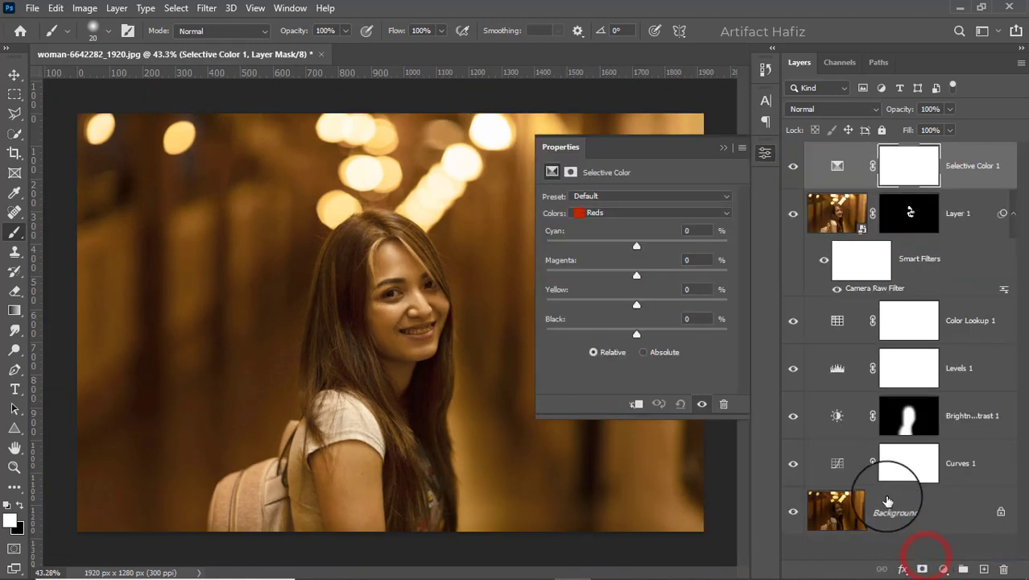
left_click_drag(626, 250, 623, 340)
left_click(636, 276)
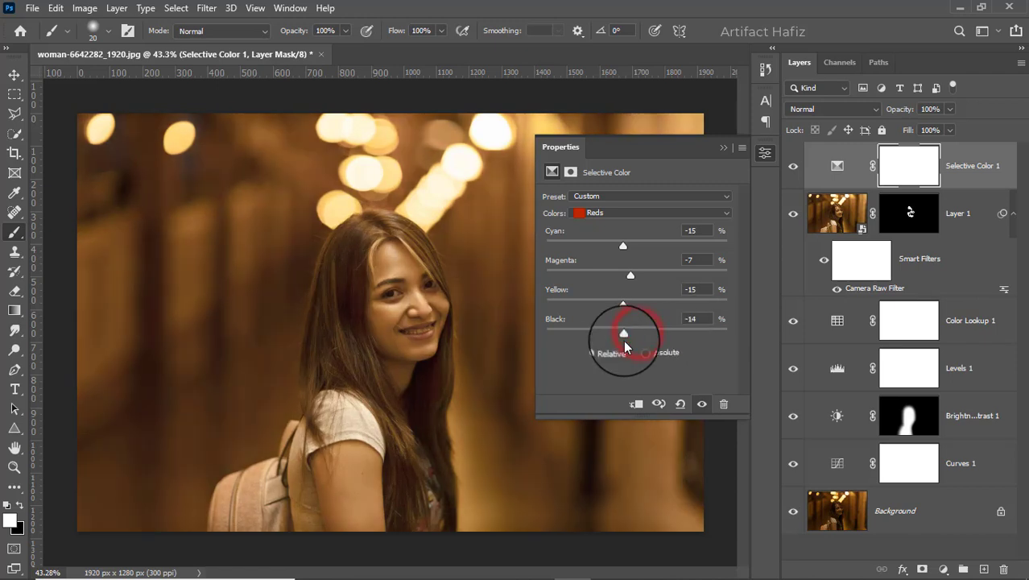
Step: Set the Selective Color layer's Yellows to Cyan -9, Magenta -12, Yellow -27 and Black -27
left_click(618, 212)
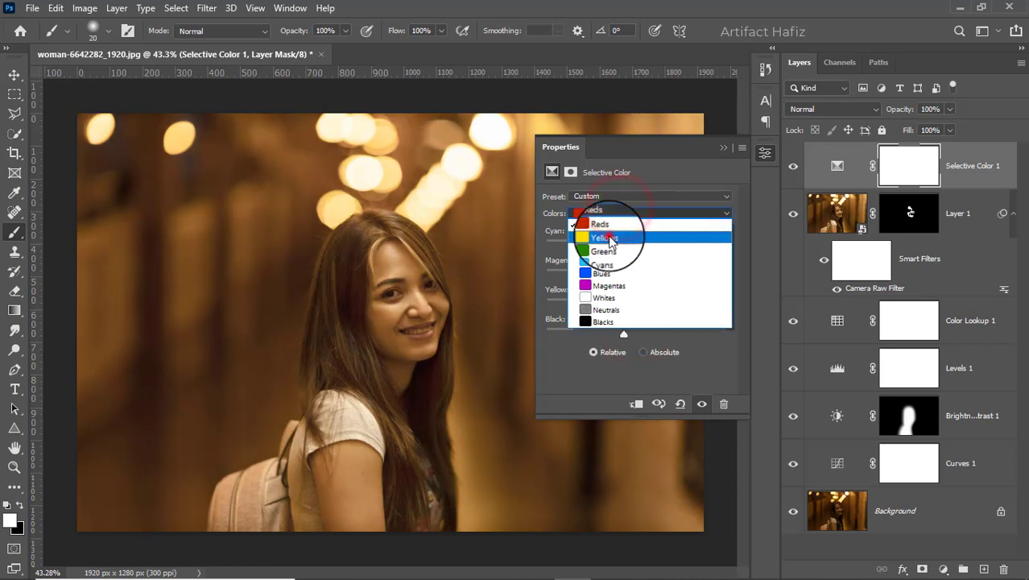
left_click(611, 239)
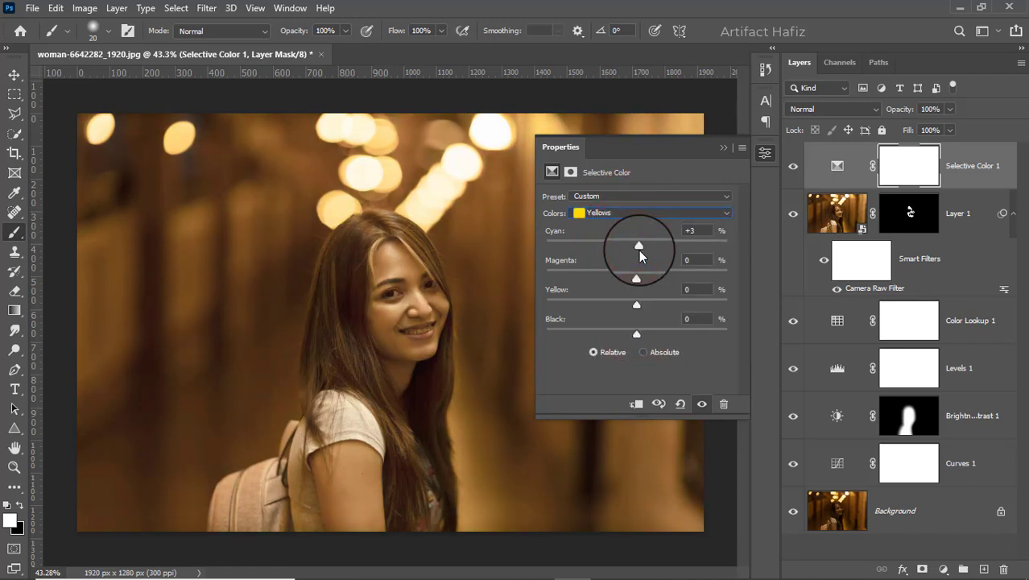
mouse_move(639, 250)
left_mouse_down()
mouse_move(628, 249)
mouse_move(658, 265)
mouse_move(626, 264)
left_mouse_up()
left_click(633, 276)
left_click_drag(636, 301, 614, 336)
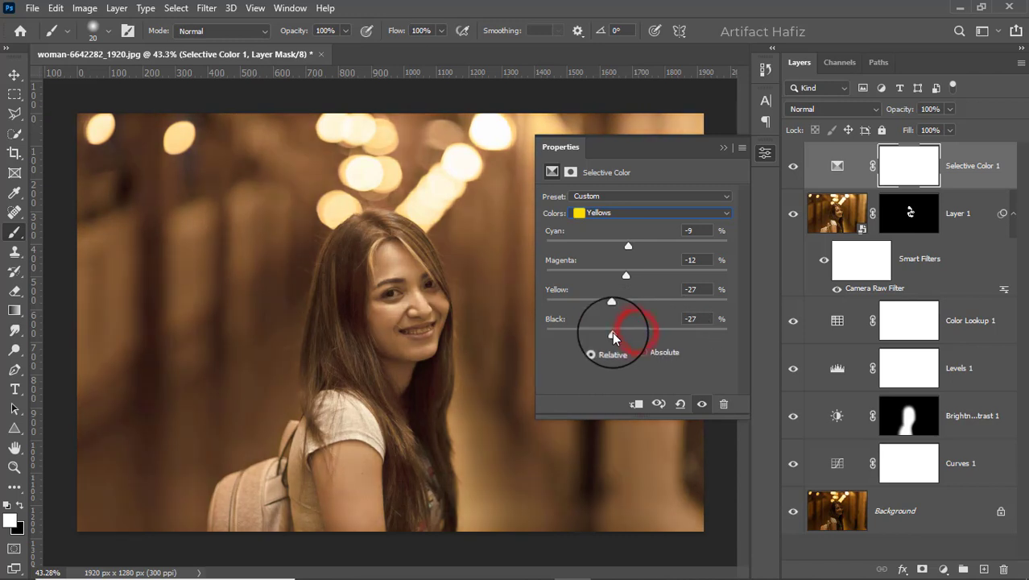
left_click(727, 148)
Step: Stamp all visible layers into a new top layer, convert it for smart filters and open the Camera Raw Filter on it
key("ctrl+alt+shift+e")
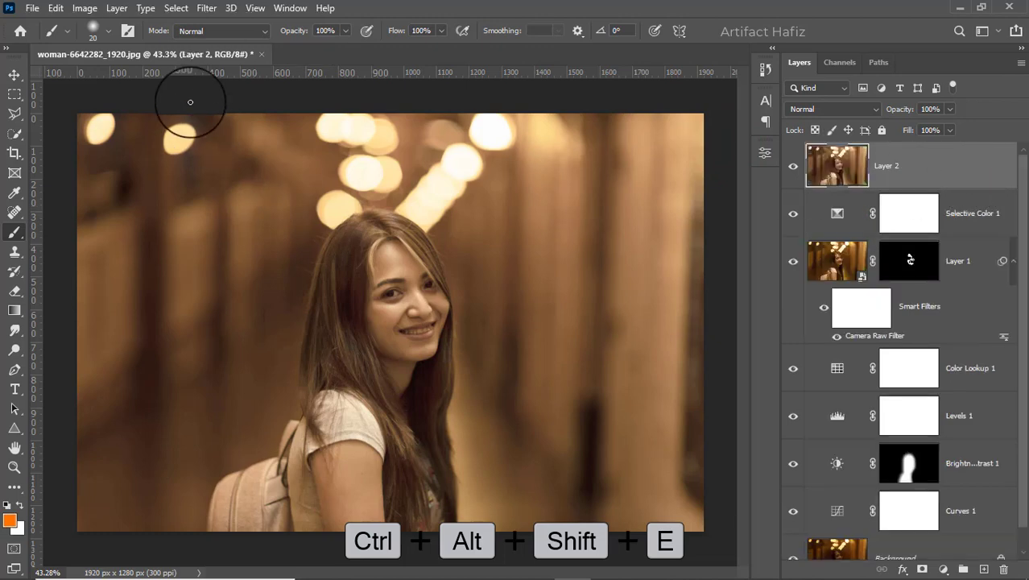
left_click(206, 7)
left_click(215, 47)
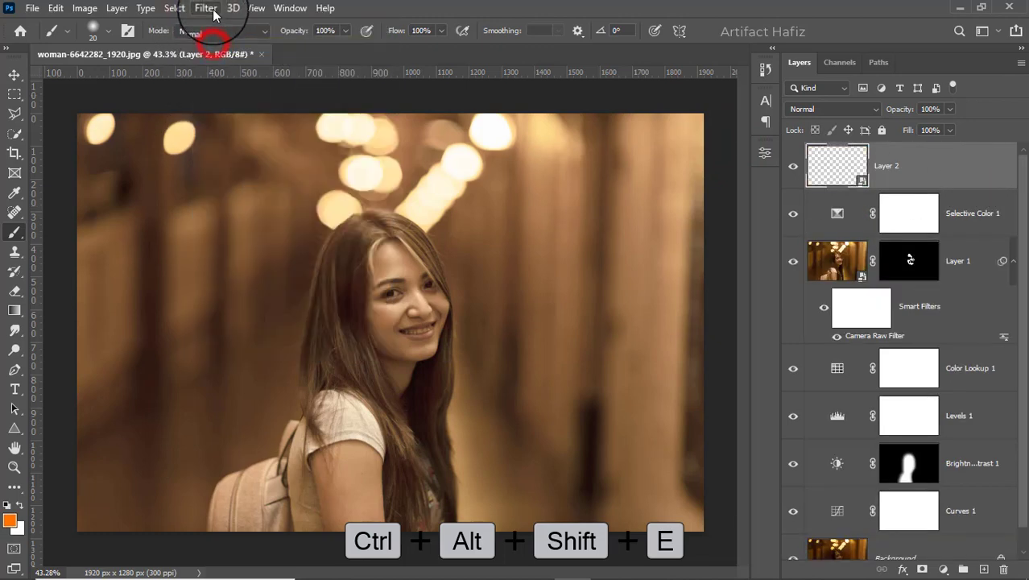
left_click(208, 8)
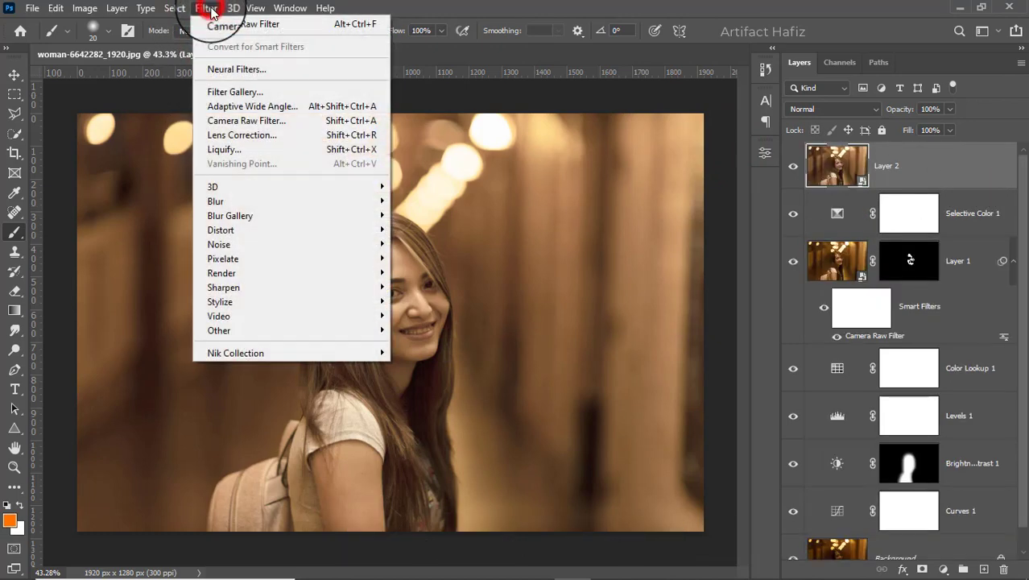
left_click(251, 122)
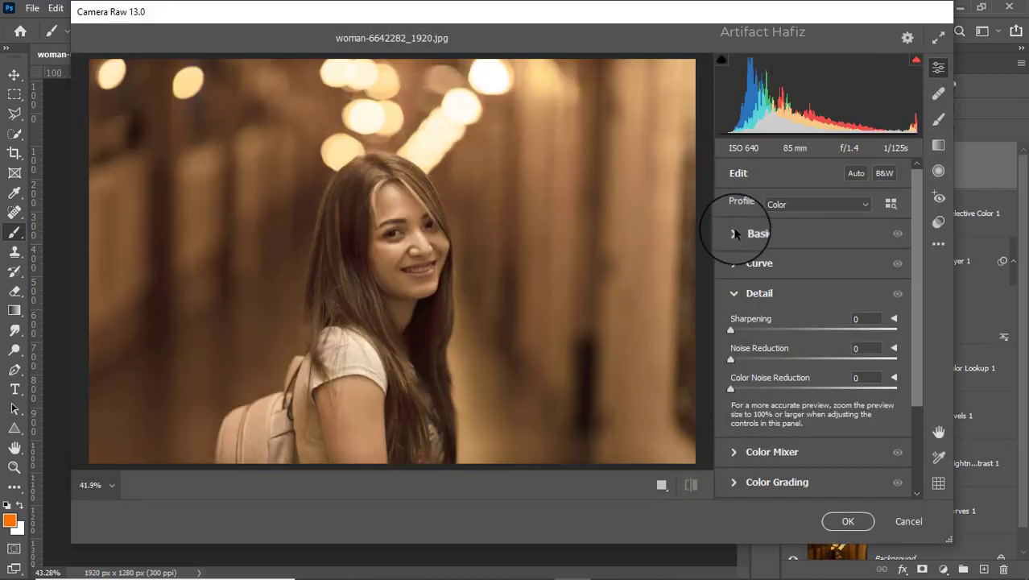
Step: Set the basic tones to Exposure -0.35, Highlights -7, Shadows +8, Whites +42 and Blacks +26
left_click(733, 231)
left_click_drag(813, 291, 807, 291)
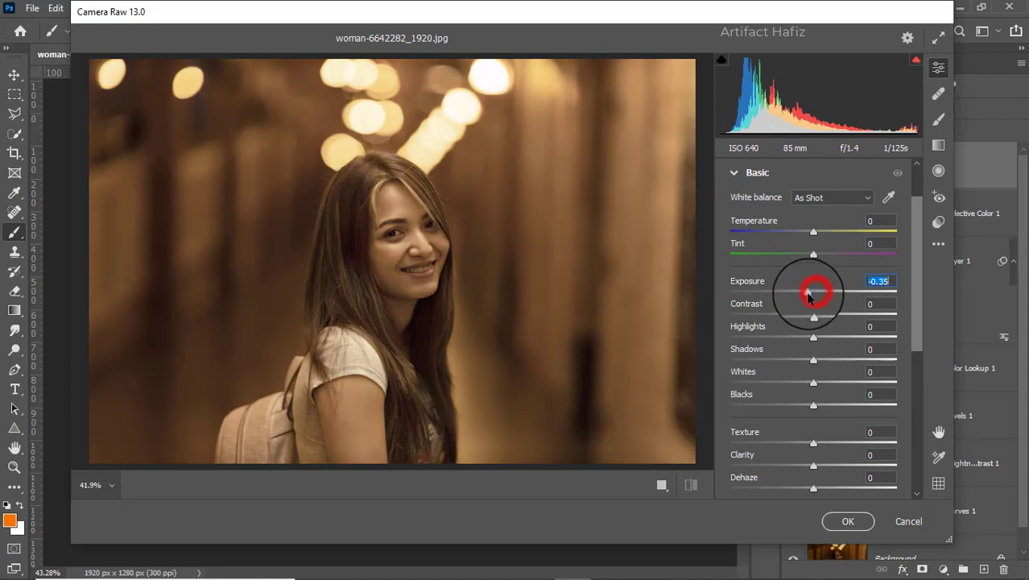
left_click_drag(813, 336, 819, 361)
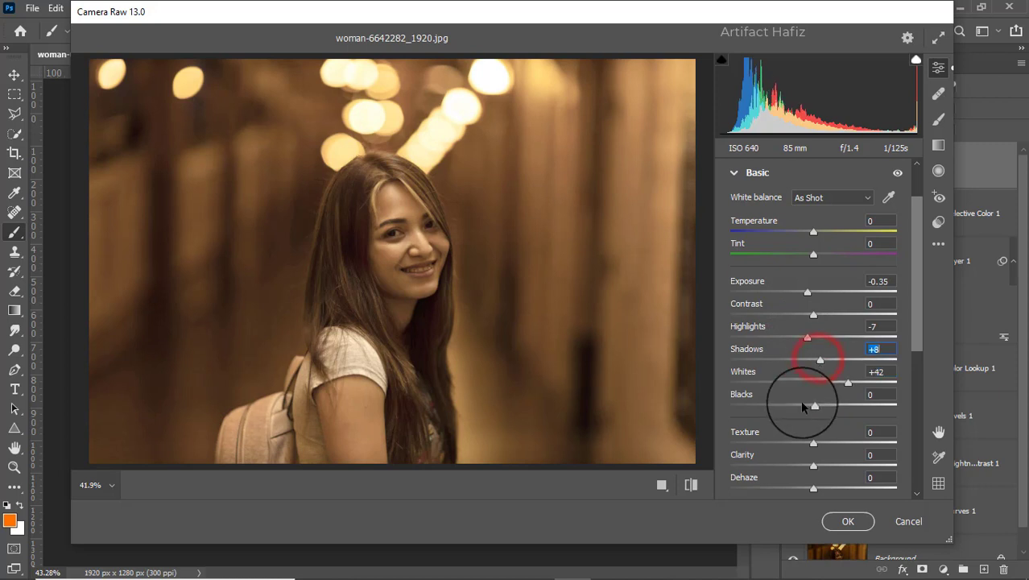
left_click_drag(812, 405, 838, 405)
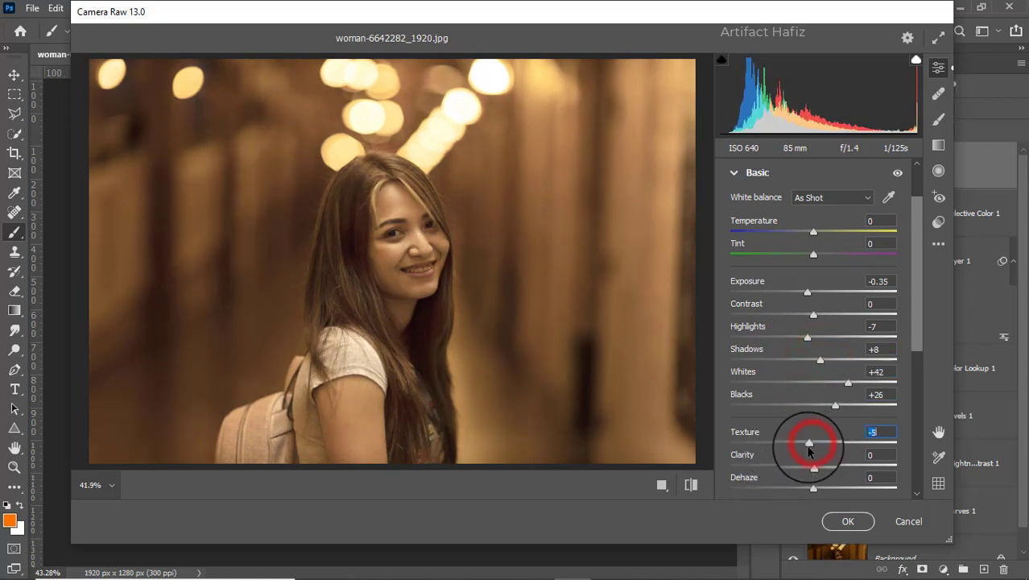
Step: Set Texture to +1, Clarity to +12, Dehaze to -3 and Vibrance to -30
left_click_drag(813, 467, 808, 417)
scroll(812, 386, "down", 1)
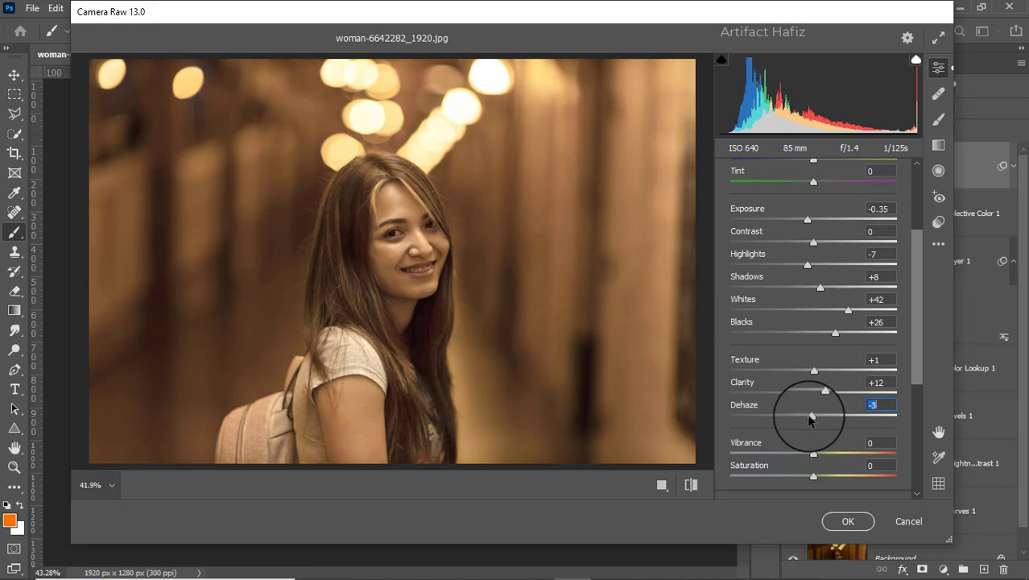
scroll(813, 420, "down", 3)
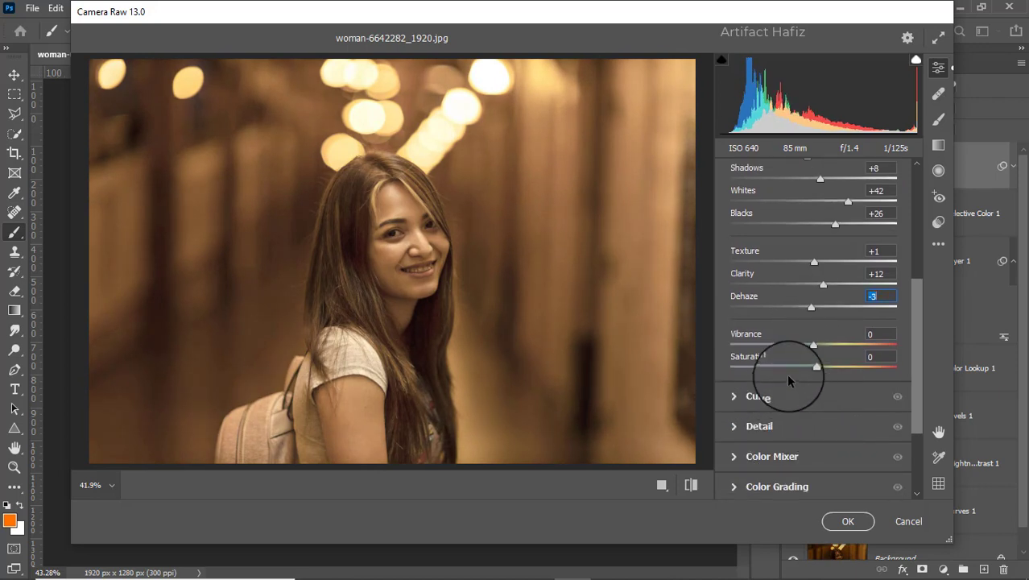
left_click_drag(815, 346, 789, 350)
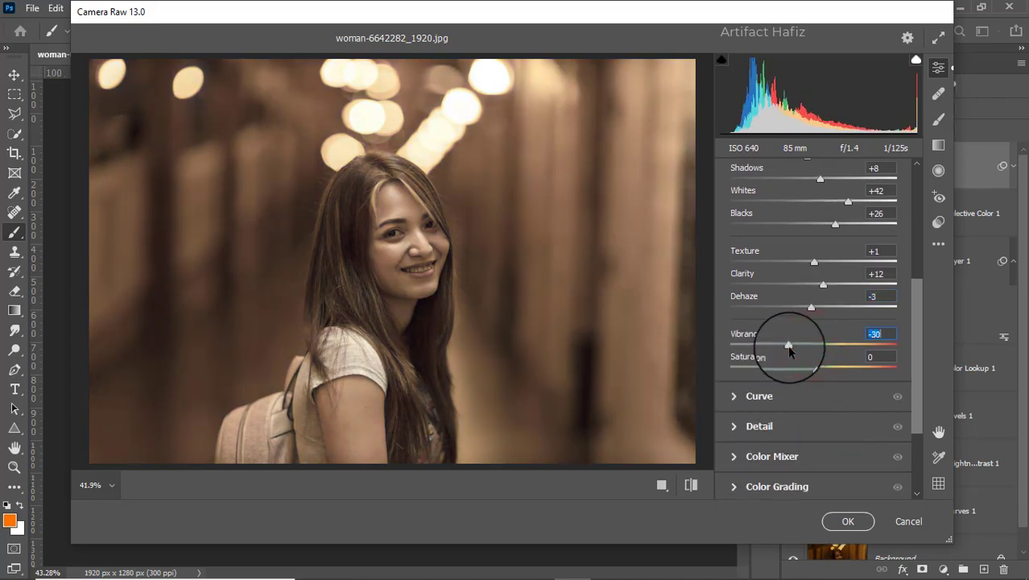
Step: Anchor the point curve's dark tones at input 62, output 61 and raise its light tones at input 191 to output 215
left_click(747, 395)
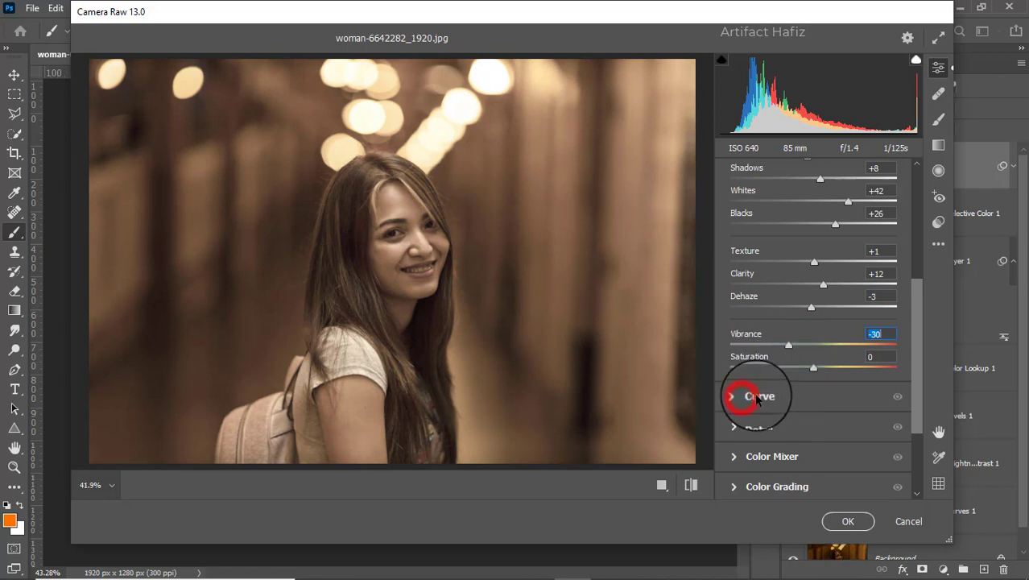
left_click(771, 368)
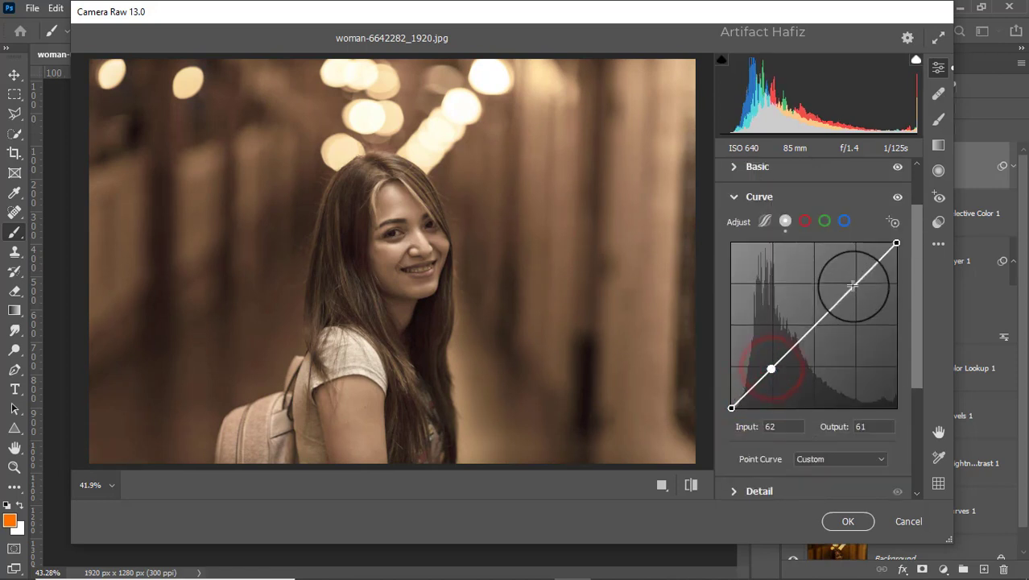
left_click_drag(854, 285, 854, 269)
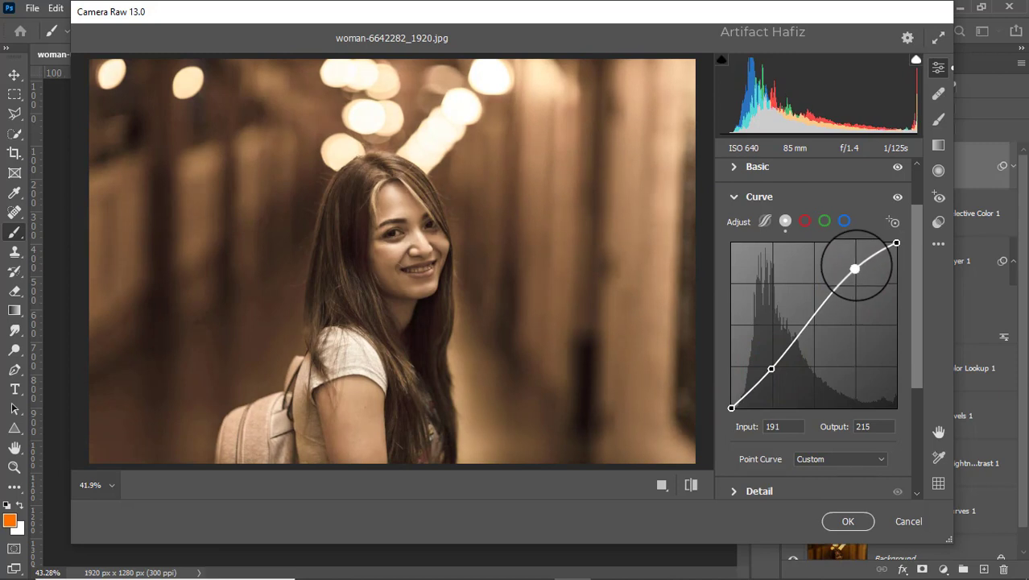
Step: Lift the black point of the blue channel curve to output 8
left_click(841, 222)
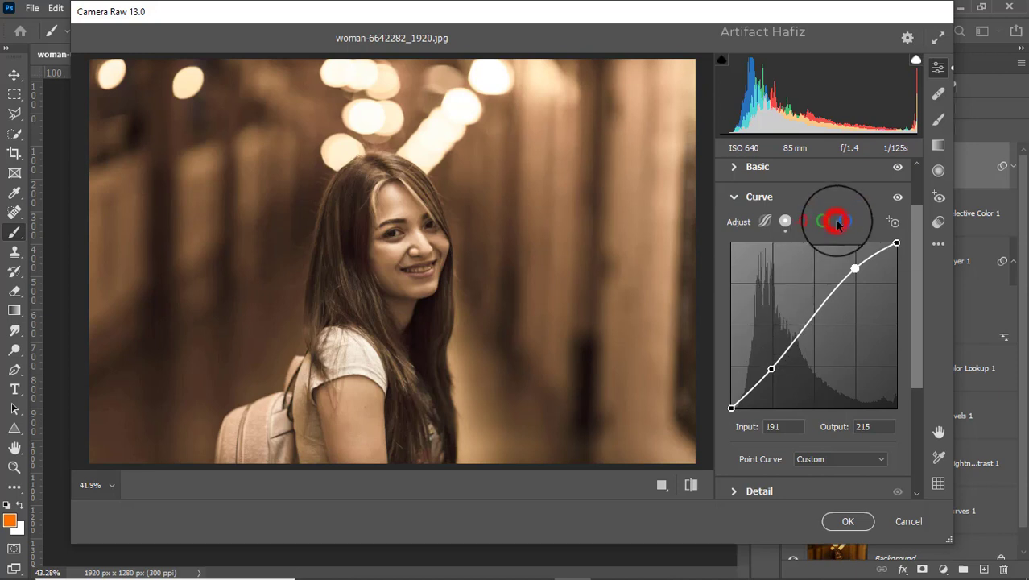
left_click_drag(731, 408, 697, 405)
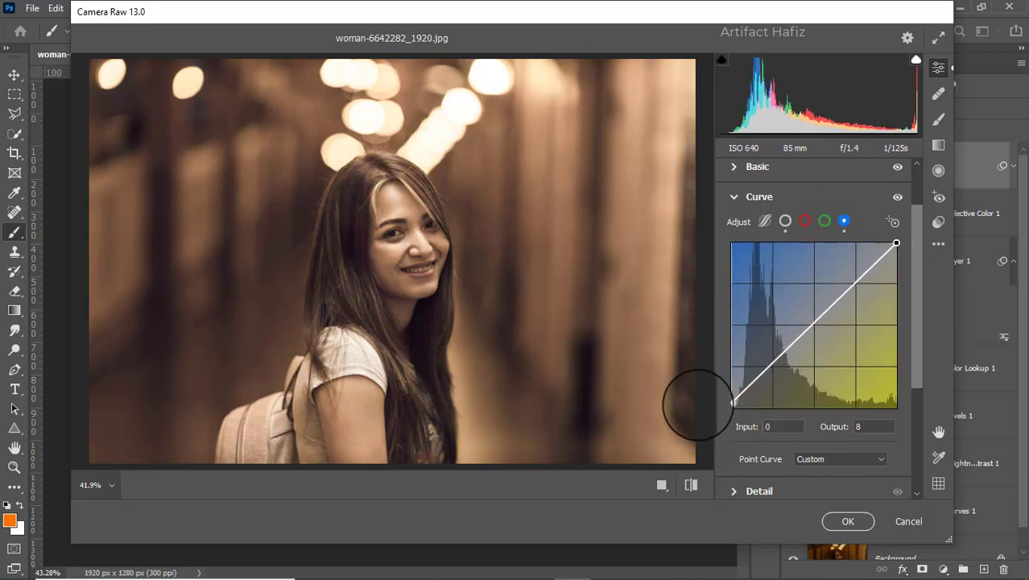
left_click(883, 418)
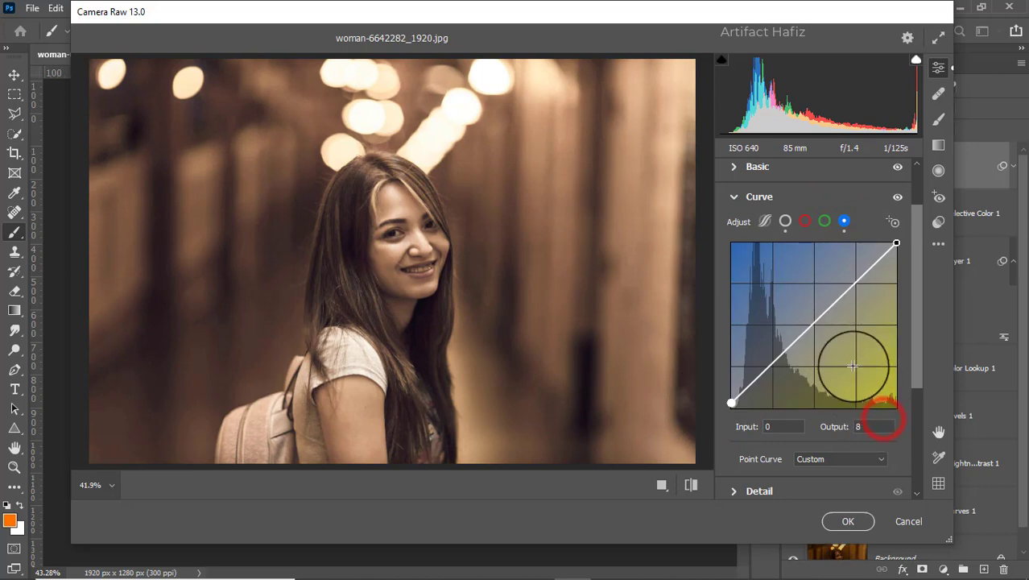
Step: Set the detail values to Sharpening 9, Noise Reduction 4 and Color Noise Reduction 14
scroll(852, 367, "down", 3)
left_click(745, 346)
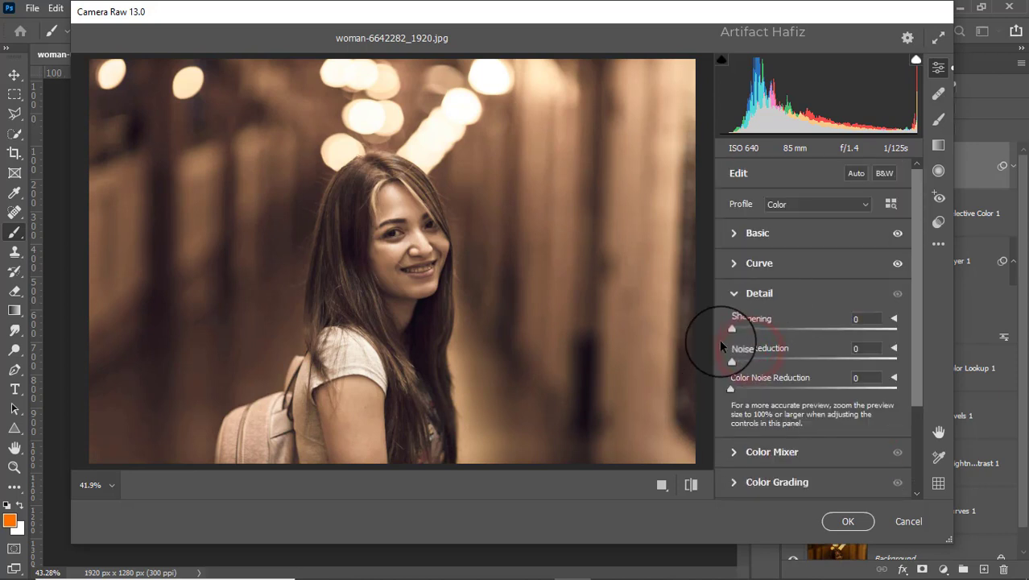
left_click_drag(731, 328, 752, 390)
Step: Set the Color Mixer saturation to Reds +36, Oranges +44, Yellows -100, Greens -100, Aquas +1 and Blues +18
scroll(796, 351, "down", 2)
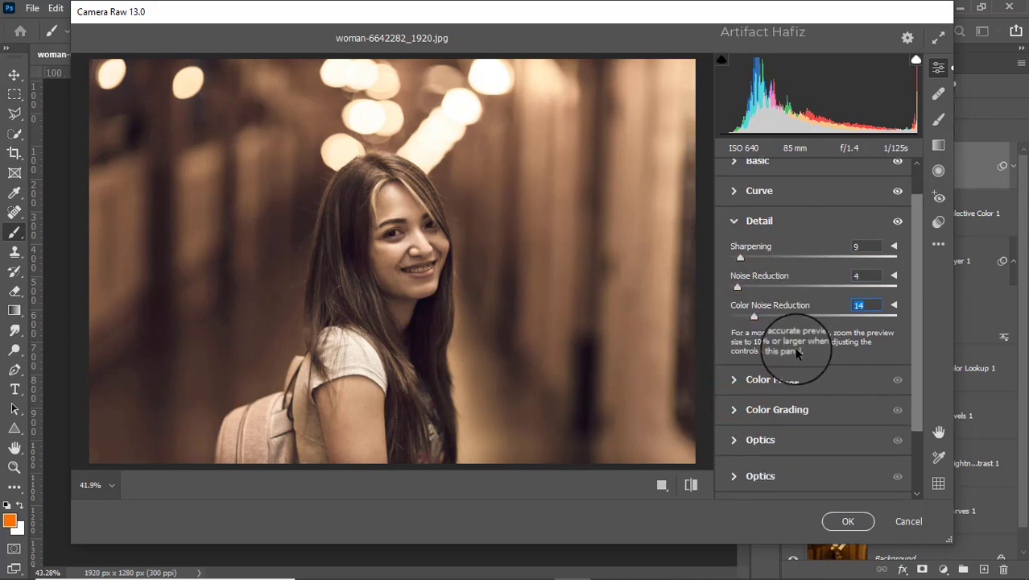
left_click(744, 345)
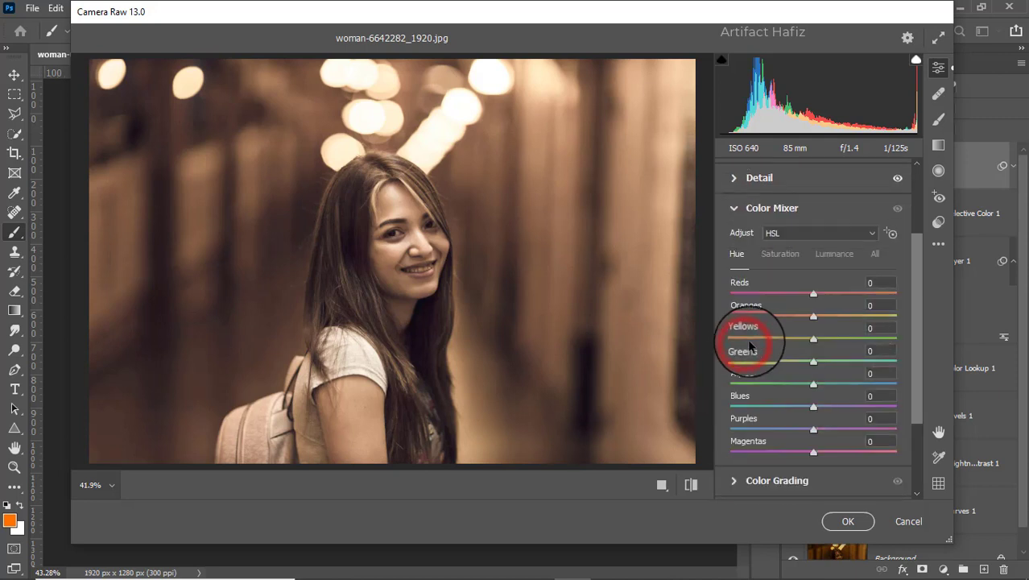
left_click(780, 254)
left_click_drag(815, 295, 711, 349)
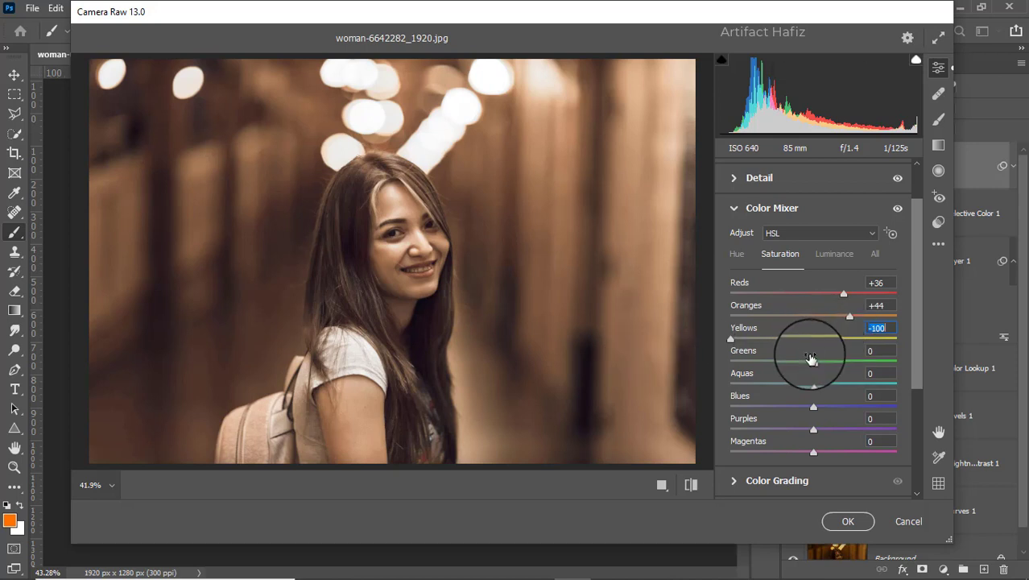
left_click_drag(813, 360, 695, 368)
left_click_drag(817, 389, 828, 407)
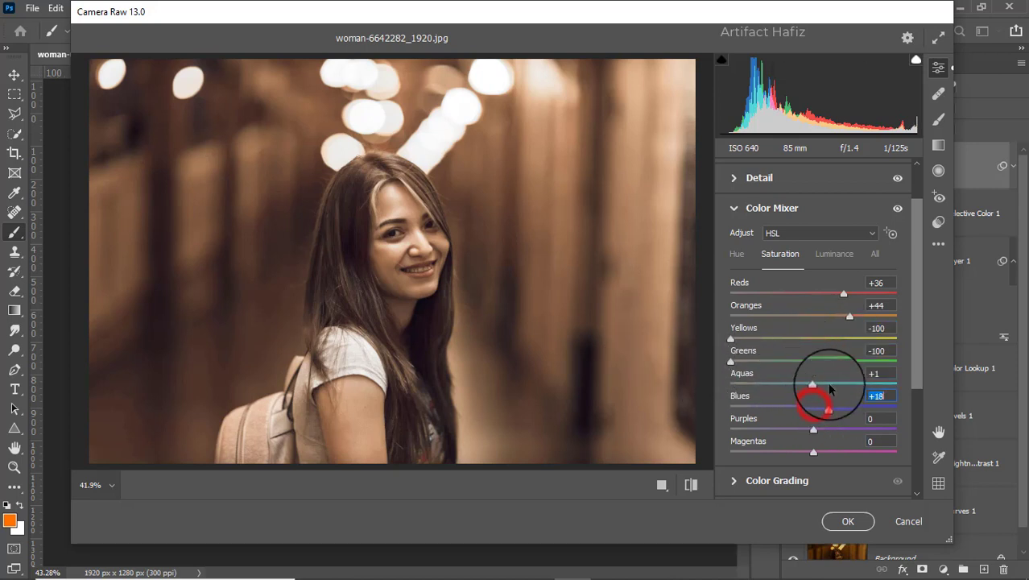
left_click_drag(844, 293, 828, 260)
Step: Set the Color Mixer luminance to Oranges +13, Aquas +9 and Blues +21, and raise the luminance of Greens and Yellows
left_click(829, 255)
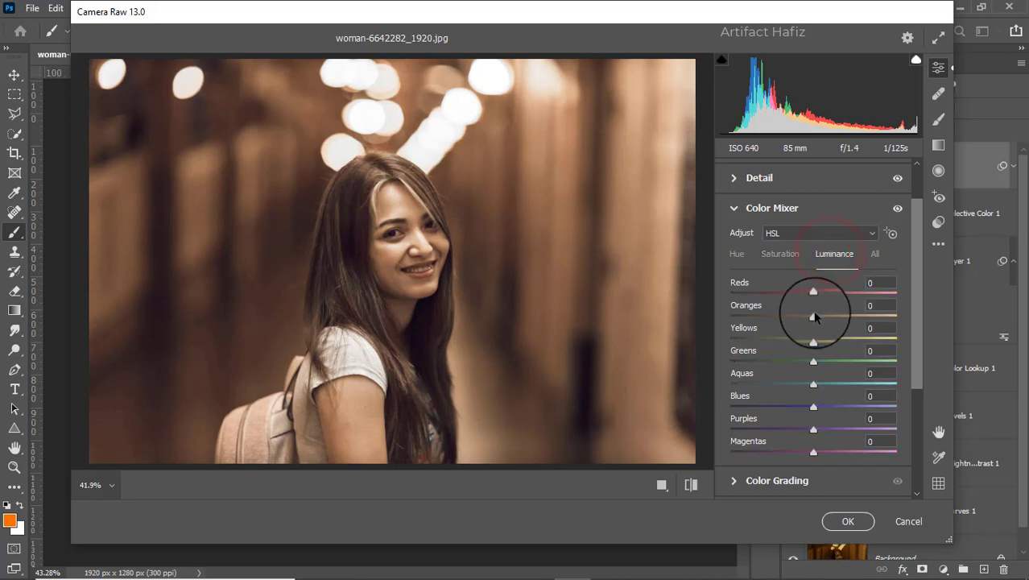
mouse_move(814, 316)
left_mouse_down()
mouse_move(844, 318)
mouse_move(826, 318)
left_mouse_up()
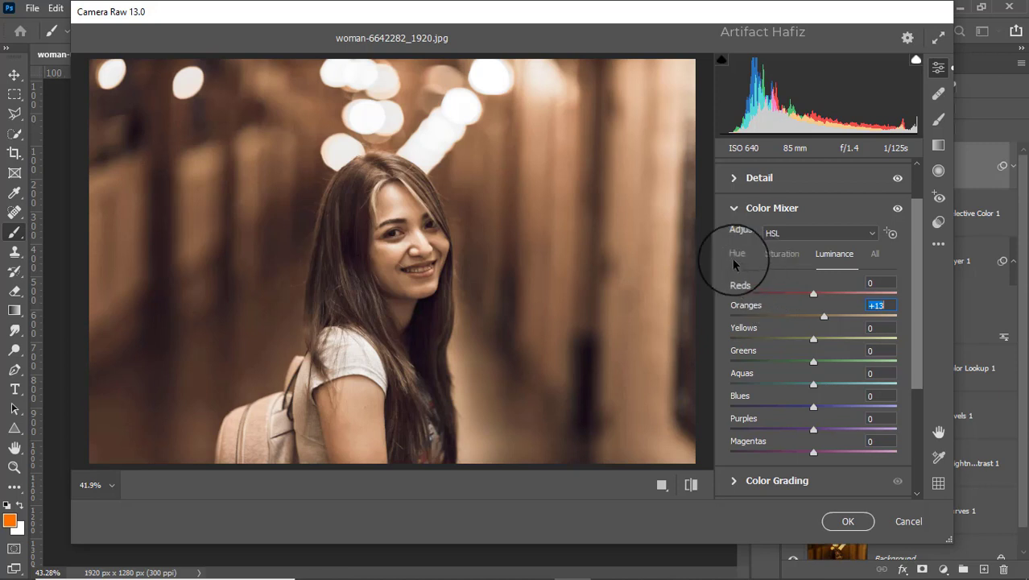
left_click_drag(813, 383, 819, 383)
left_click_drag(813, 407, 831, 409)
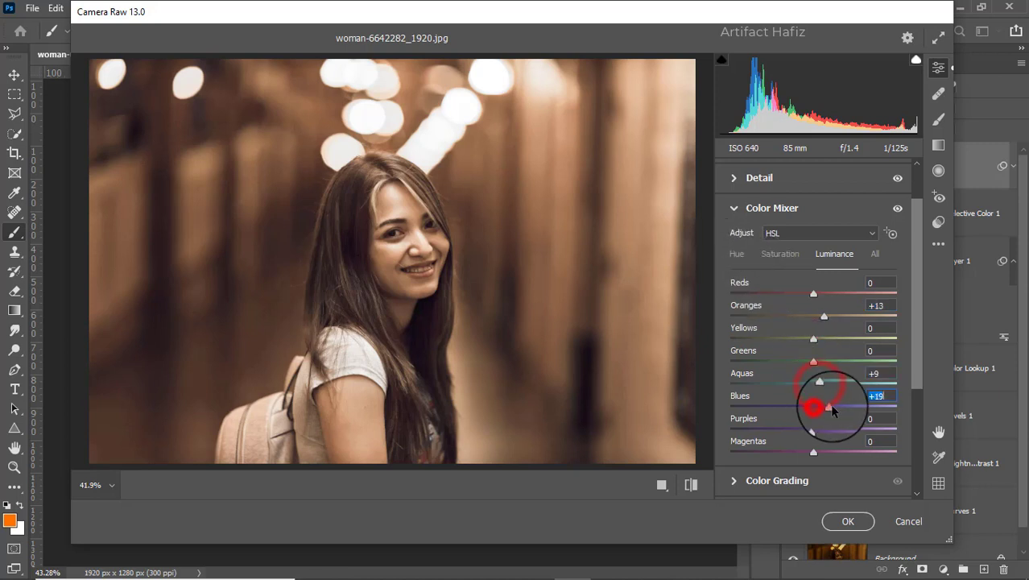
left_click_drag(815, 361, 838, 342)
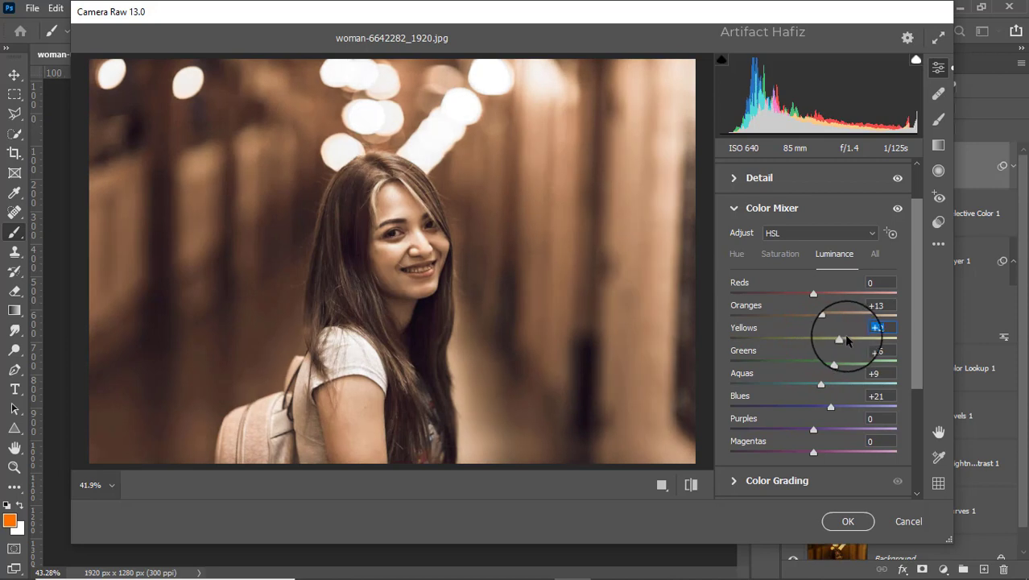
Step: Set the Color Mixer hue of both Aquas and Blues to -100
left_click(736, 253)
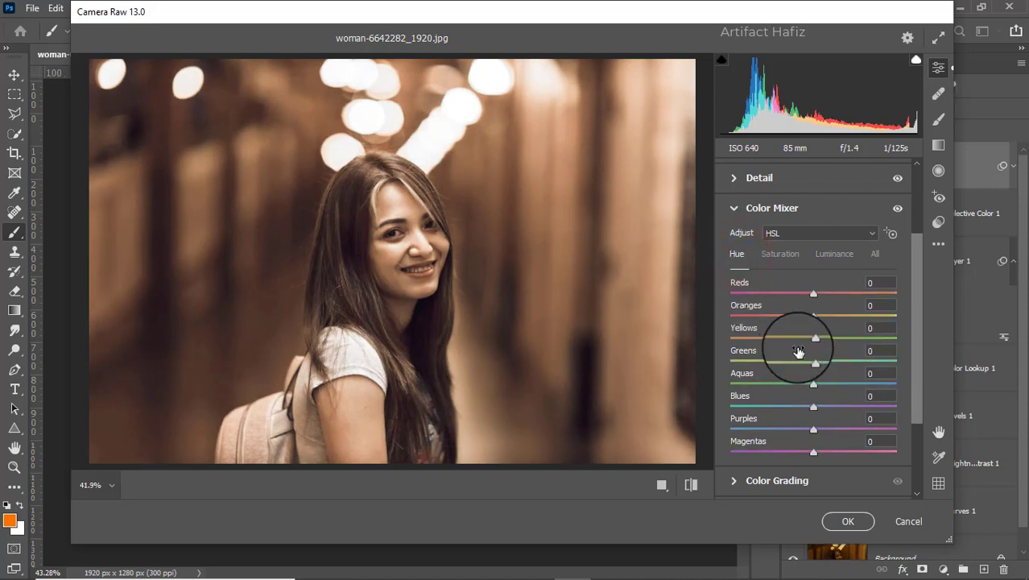
left_click_drag(813, 384, 677, 395)
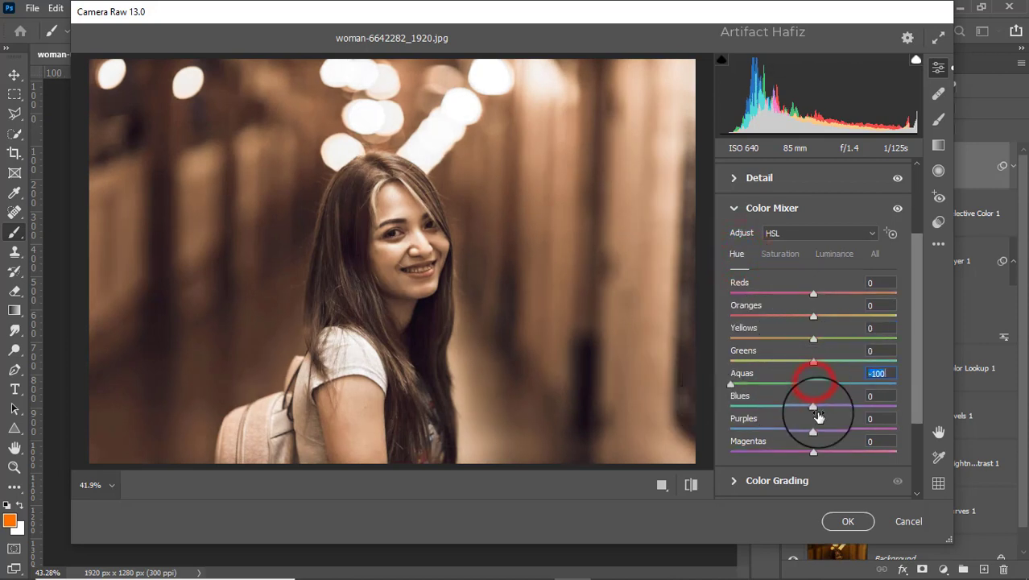
left_click_drag(815, 409, 740, 398)
Step: Colour-grade the shadows with hue 233 and saturation 11, and the highlights with hue 152 and saturation 13
scroll(803, 363, "down", 3)
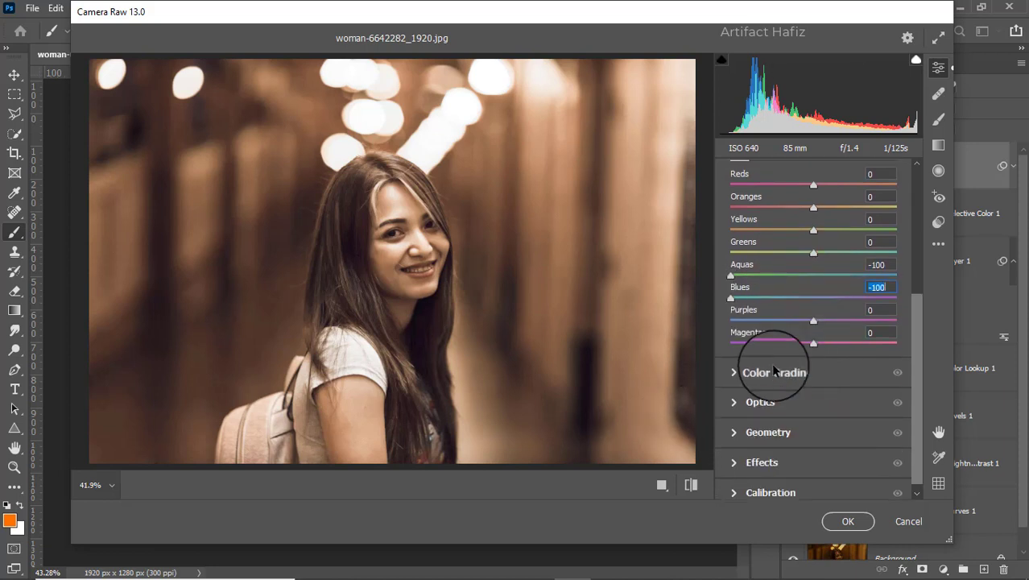
left_click(773, 371)
left_click(761, 397)
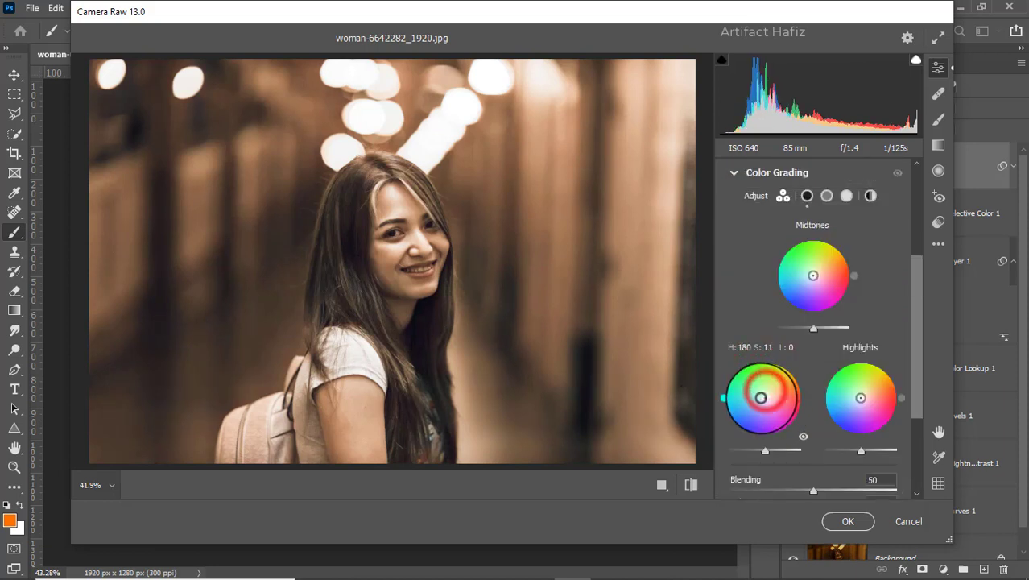
left_click_drag(724, 398, 713, 473)
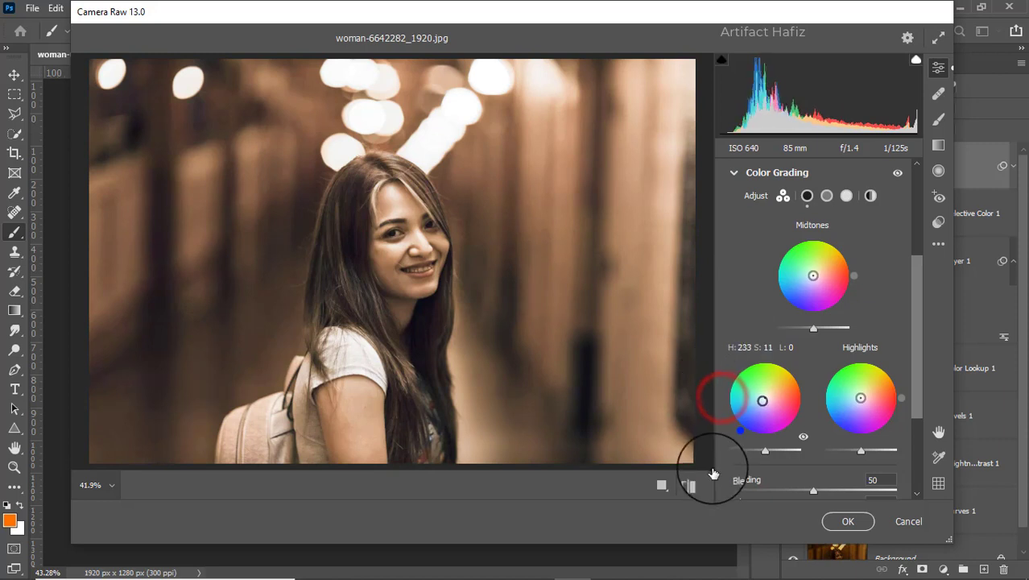
left_click_drag(860, 397, 860, 393)
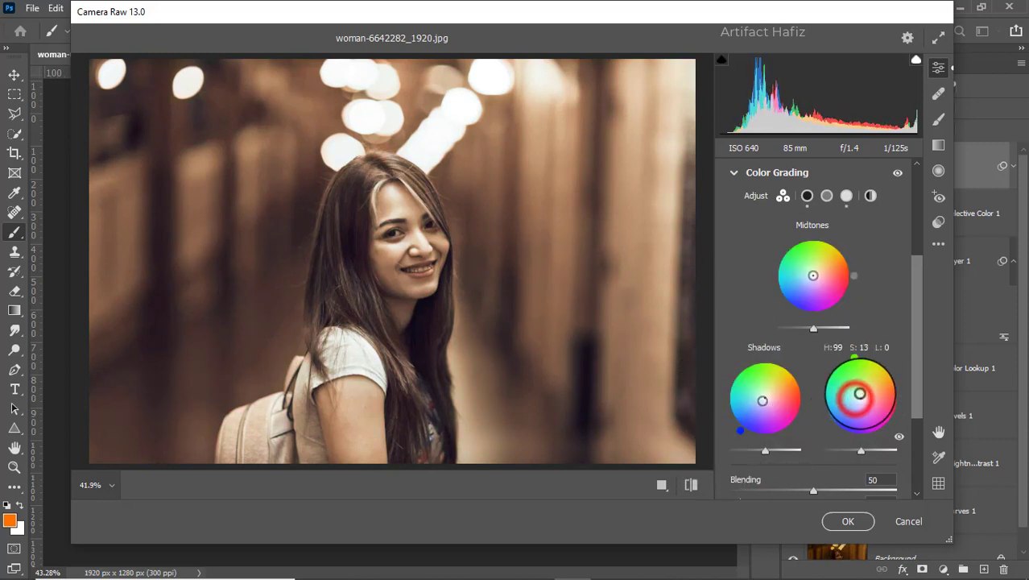
left_click_drag(855, 358, 747, 339)
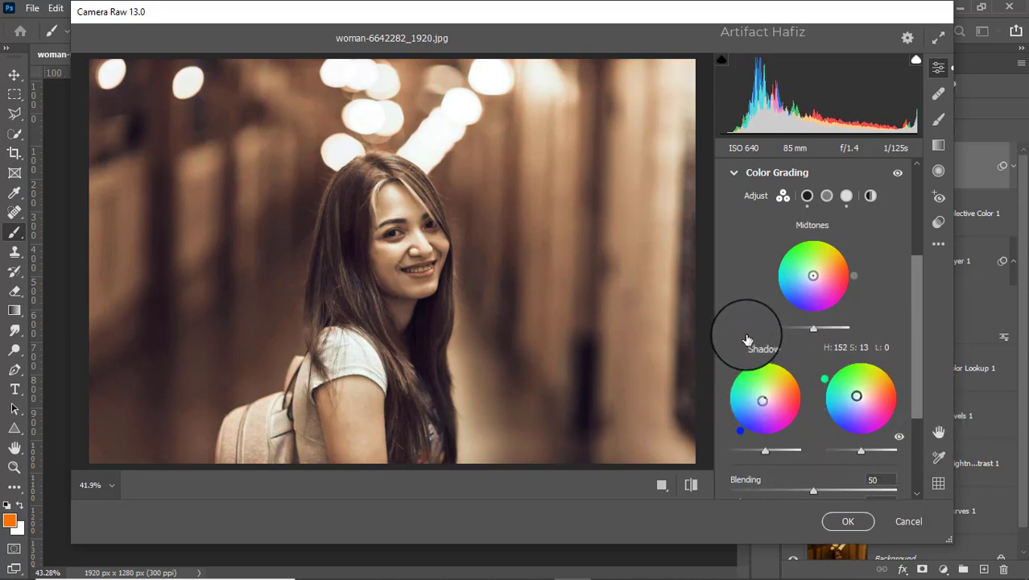
Step: Add a vignette of -14 to the portrait in the Camera Raw effects
scroll(828, 305, "down", 3)
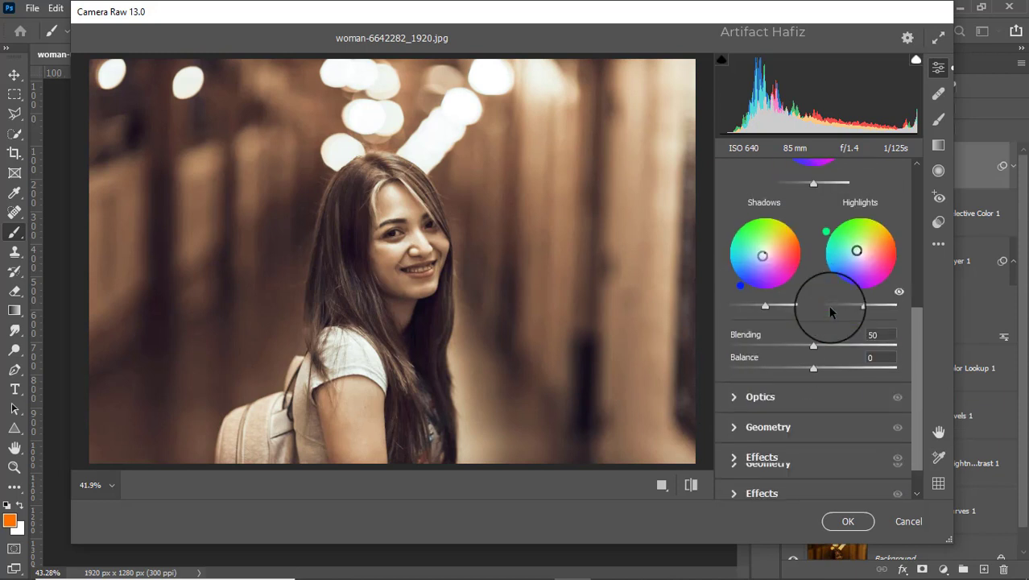
left_click(755, 454)
left_click_drag(813, 333, 803, 333)
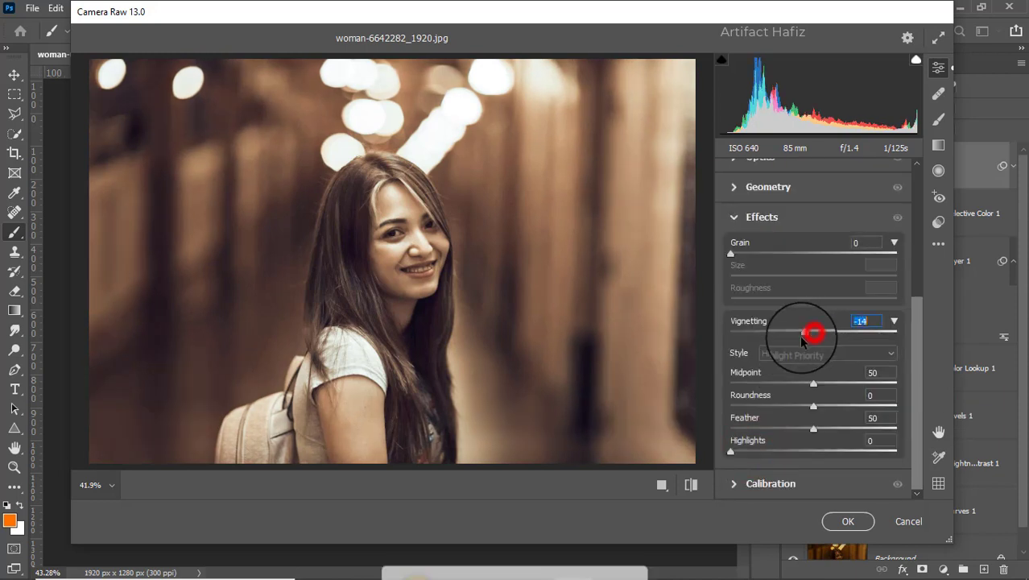
Step: Calibrate Red Primary to hue -10 and saturation -3, Green Primary saturation to +7 and Blue Primary saturation to +10, and apply the filter
left_click(759, 485)
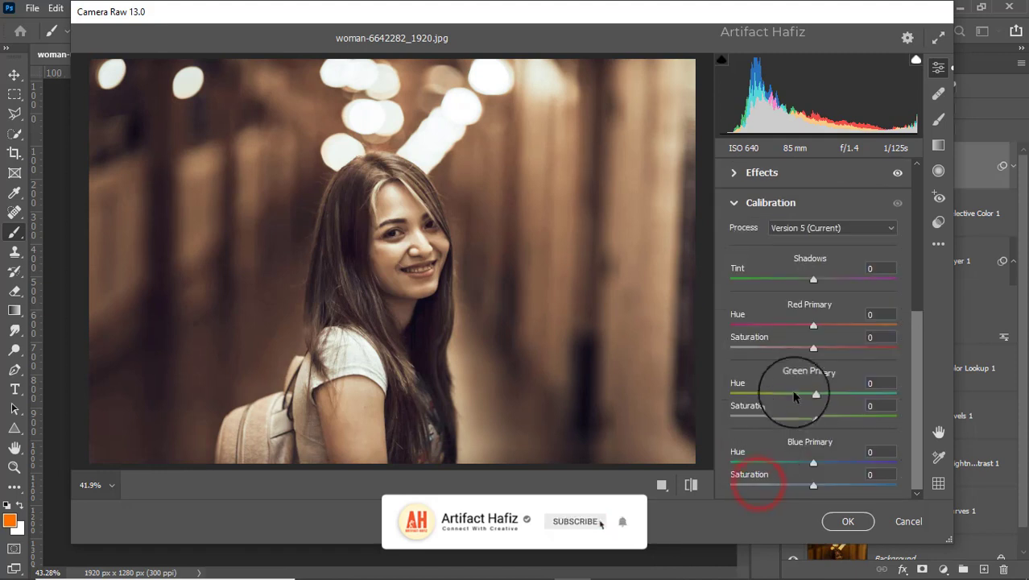
left_click_drag(812, 347, 777, 330)
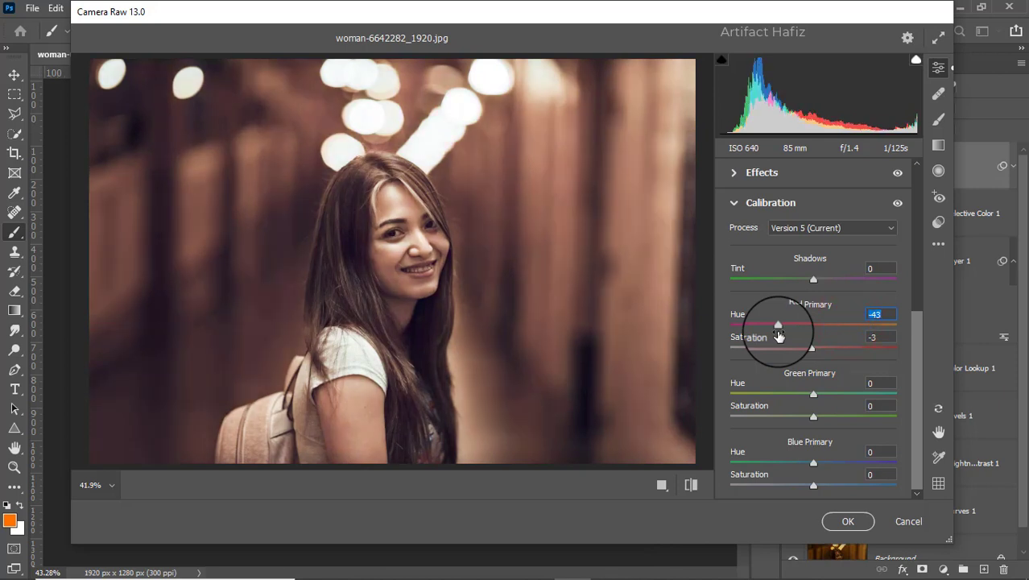
left_click_drag(794, 325, 801, 327)
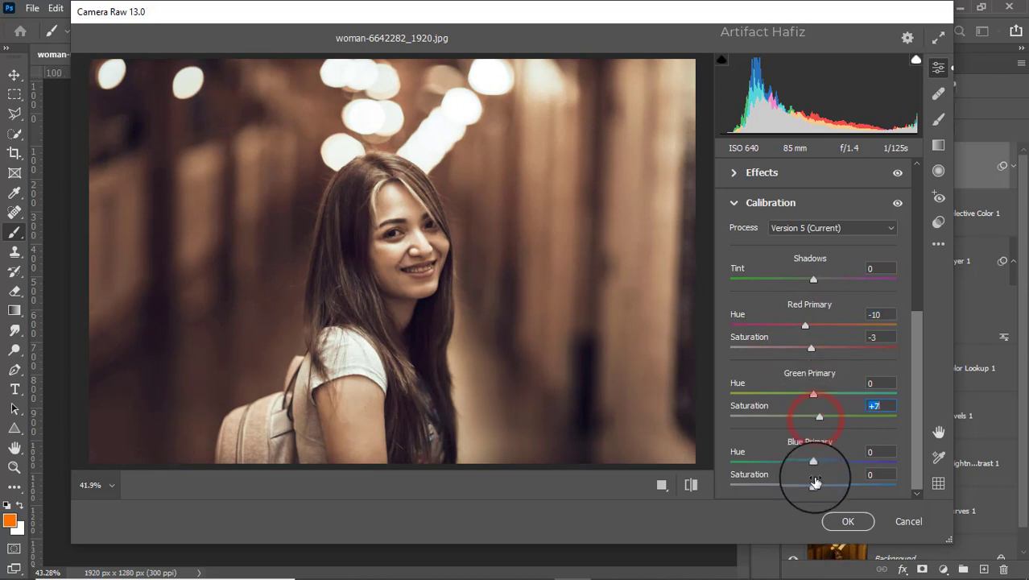
left_click_drag(814, 484, 817, 485)
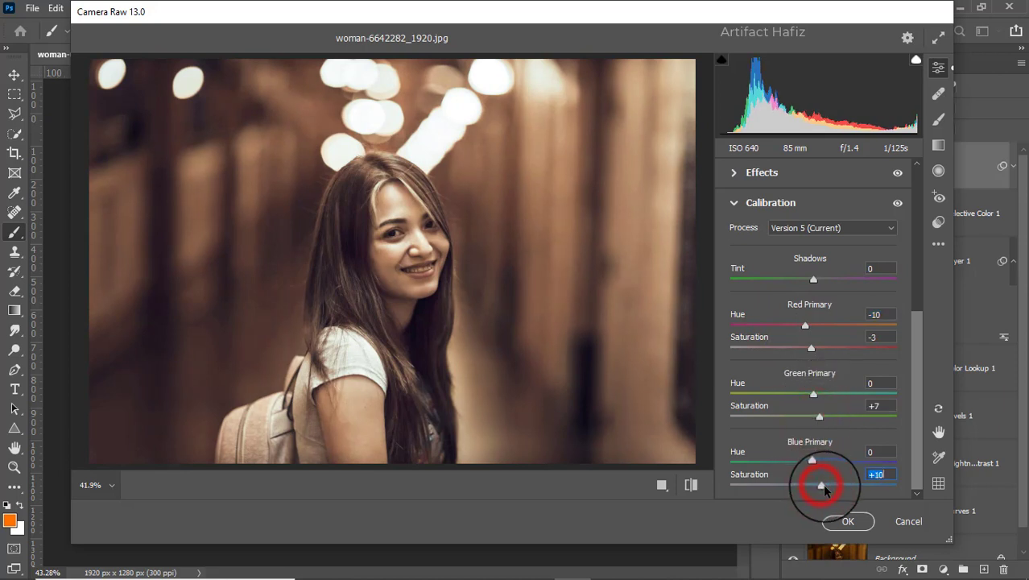
left_click(848, 521)
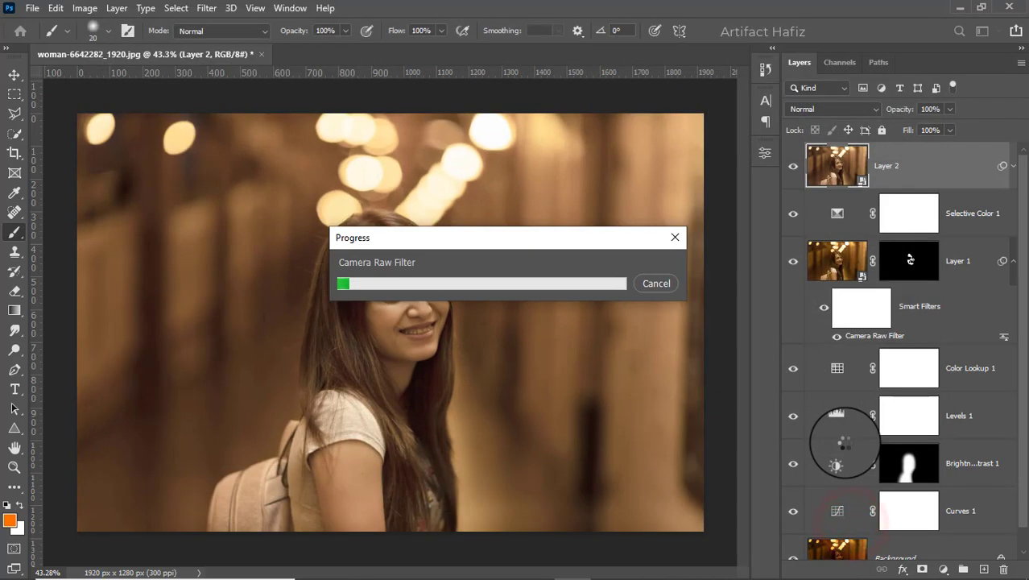
Step: Compare the original with the graded portrait by toggling the visibility of all layers above the Background
scroll(824, 395, "down", 2)
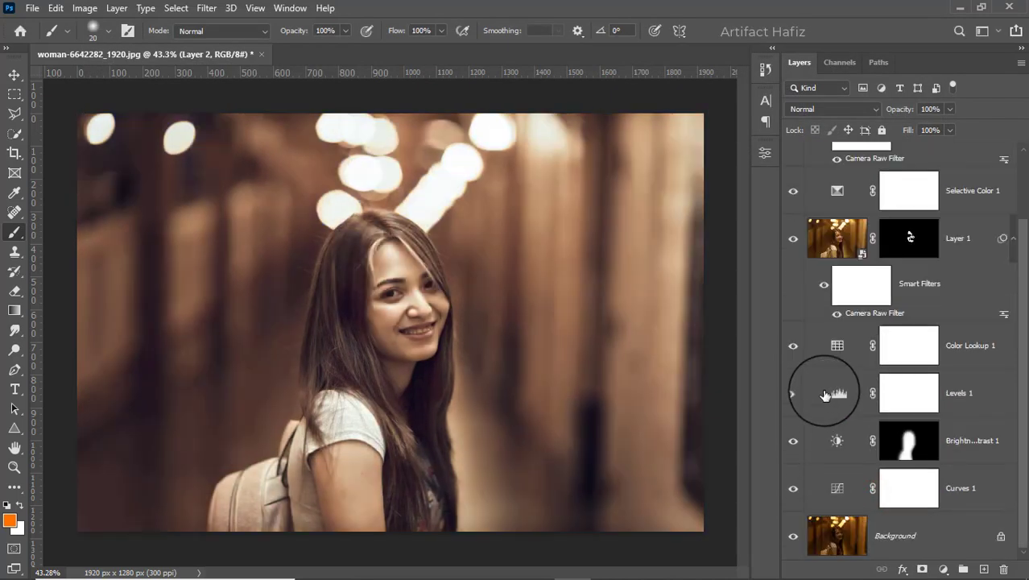
left_click(793, 536, "alt")
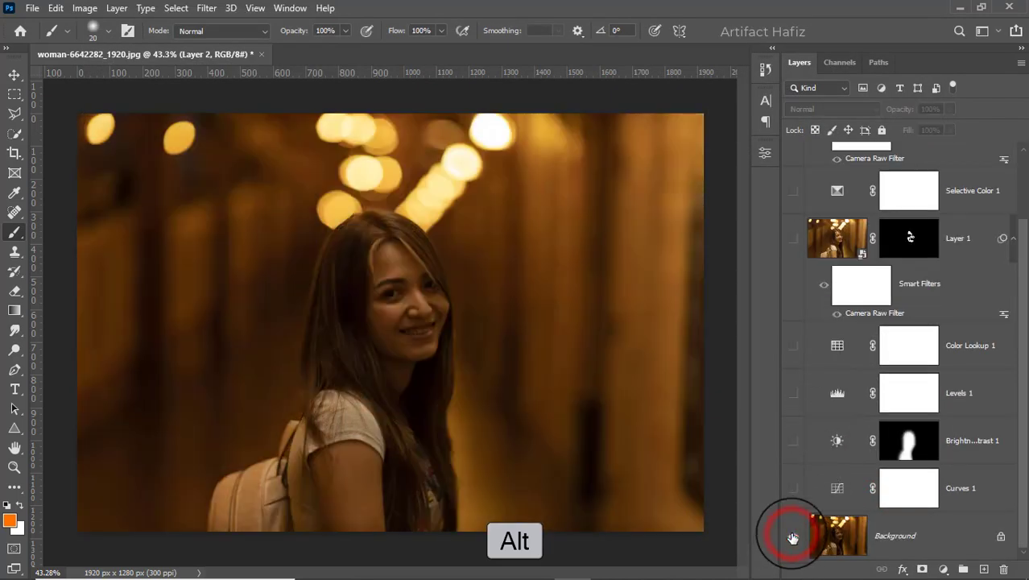
left_click(793, 536, "alt")
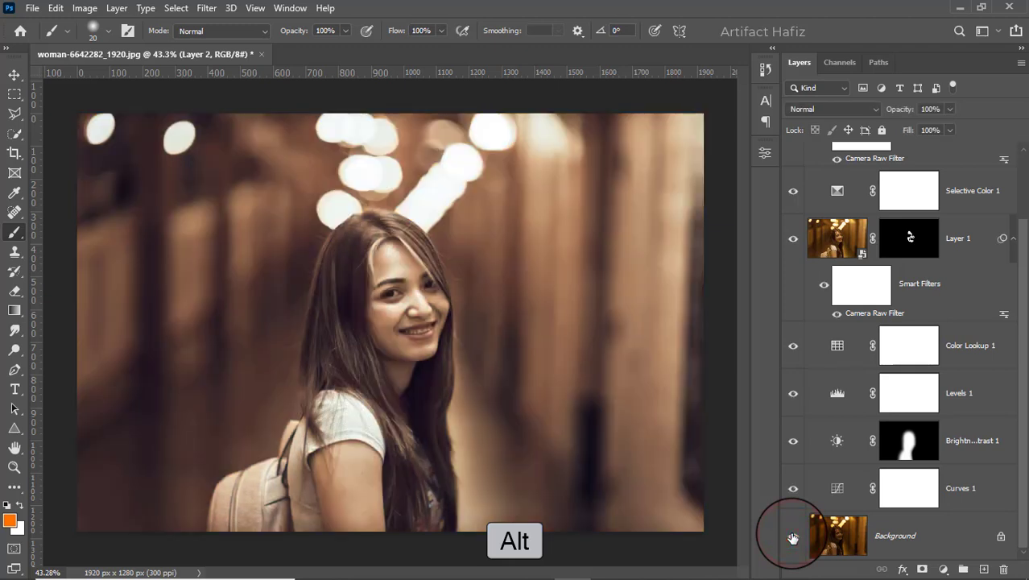
left_click(792, 535, "alt")
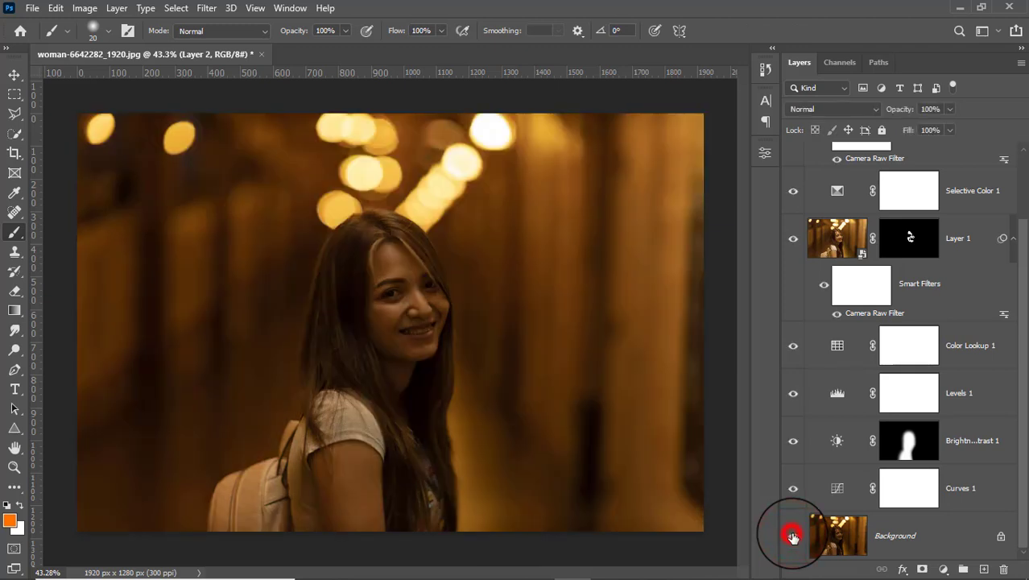
left_click(792, 535, "alt")
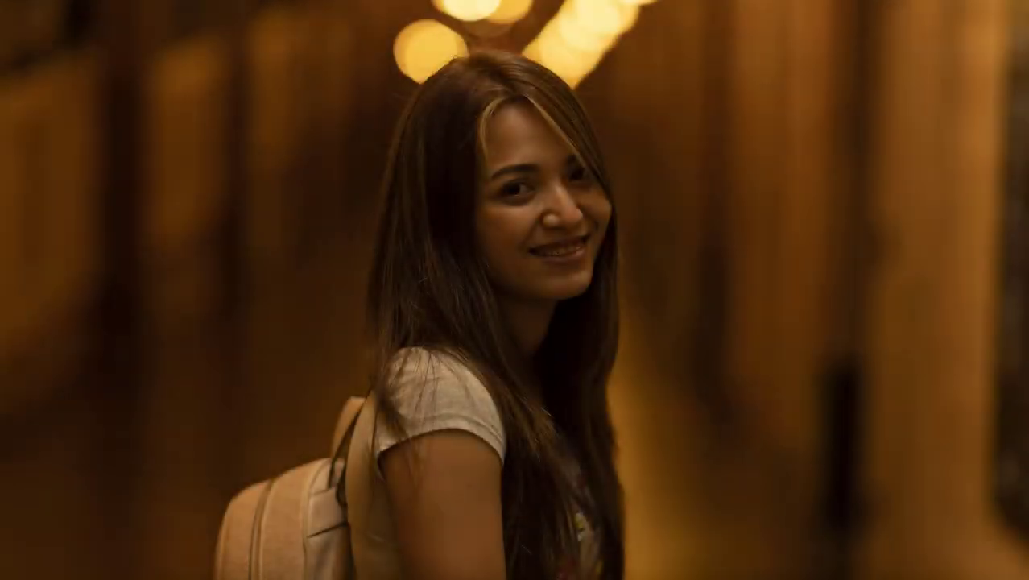